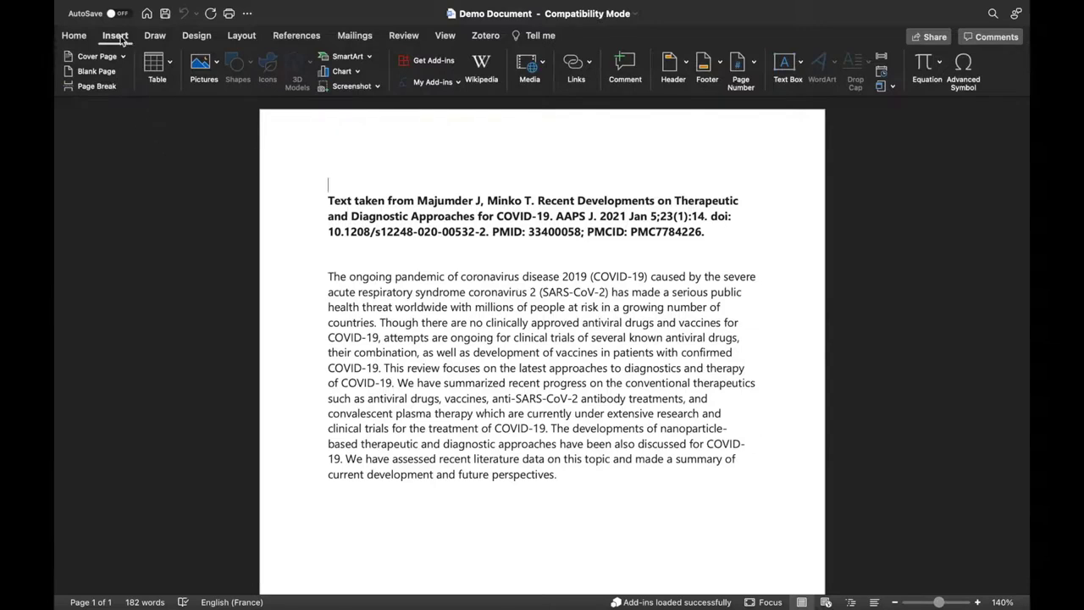
Install the Sciwheel add-in from the Office store and open its panel beside the document.
left_click(432, 62)
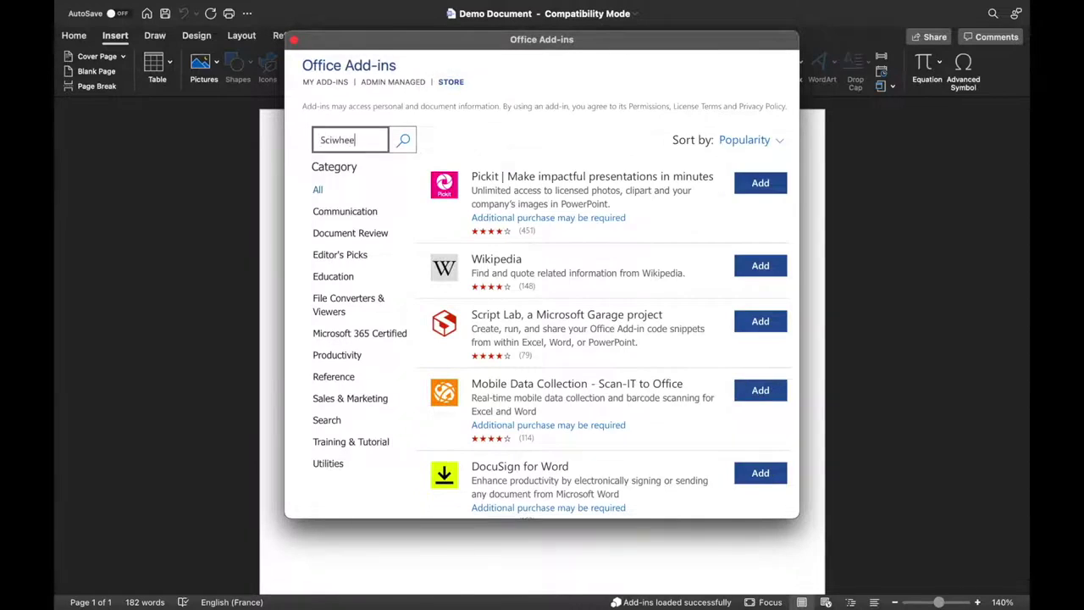
type("Sciwheel")
key("Return")
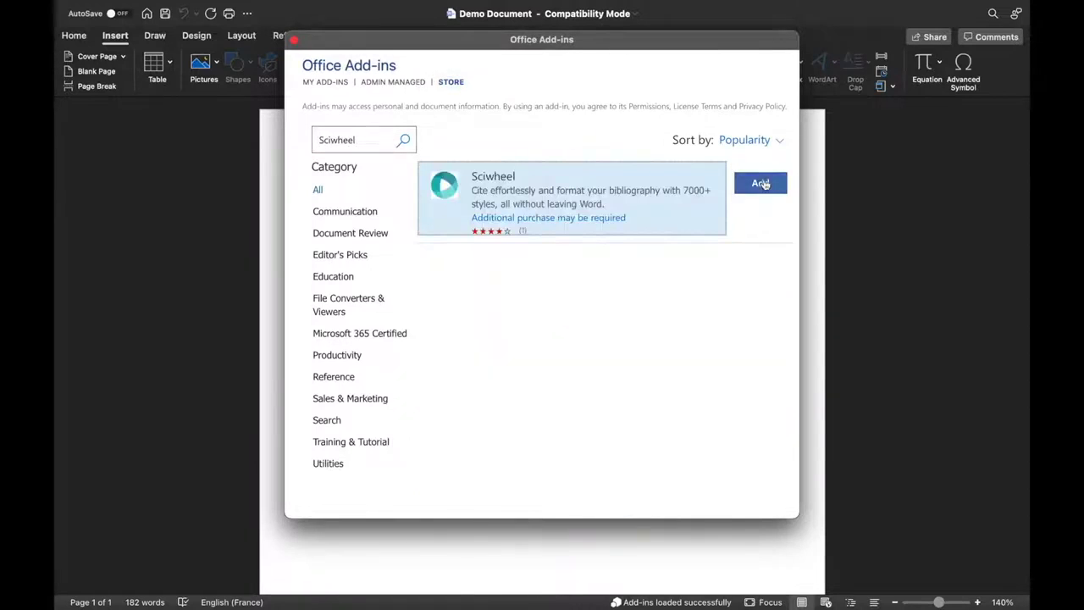
left_click(760, 184)
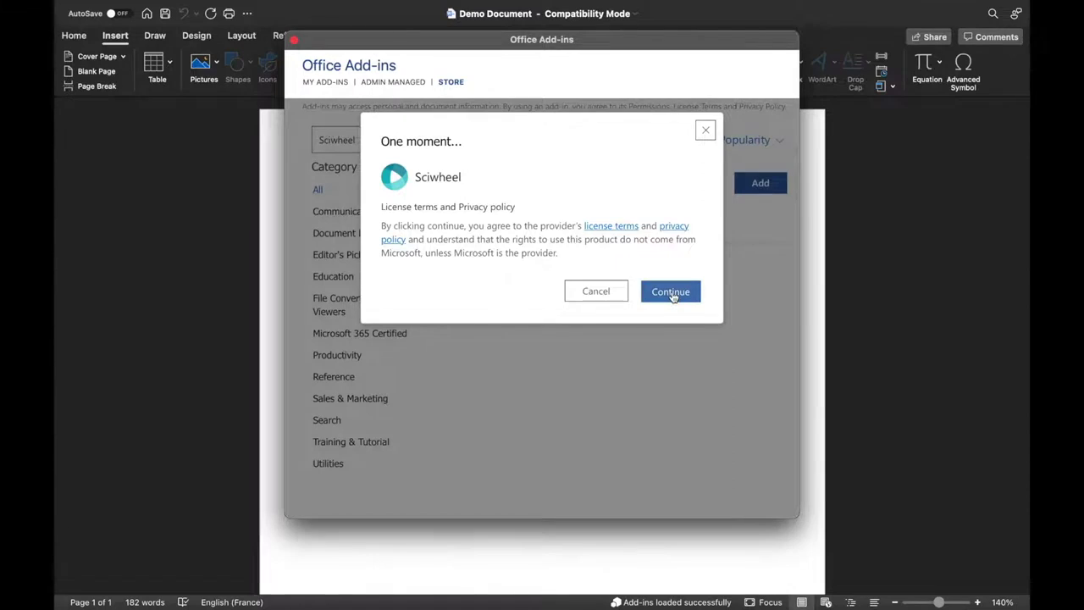
left_click(671, 292)
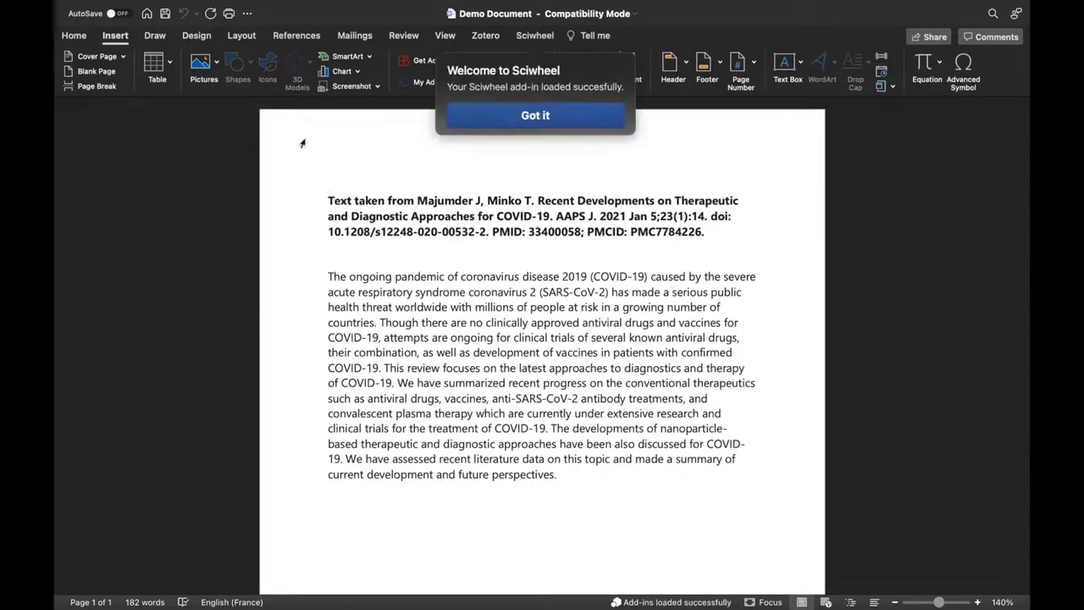
left_click(537, 117)
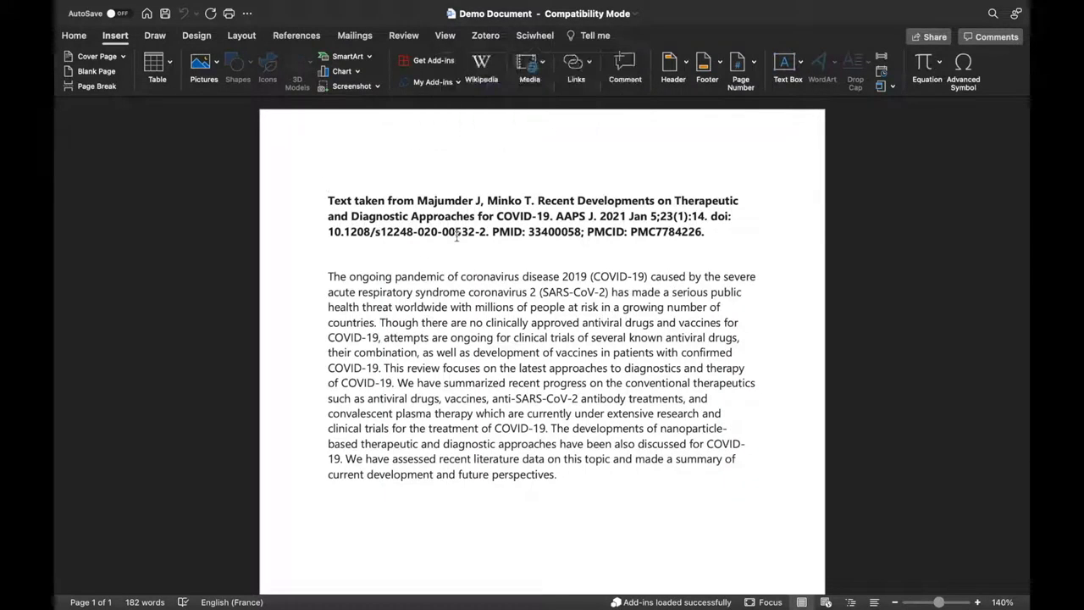
left_click(534, 35)
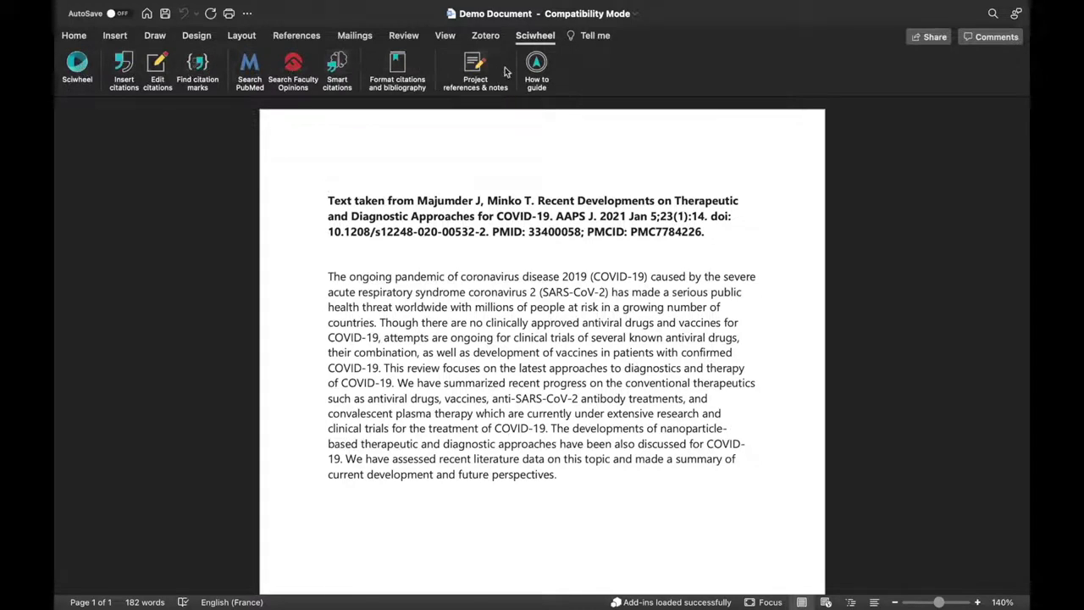
left_click(163, 67)
Sign in to Sciwheel with the account e-mail and password.
left_click(906, 183)
left_click(914, 223)
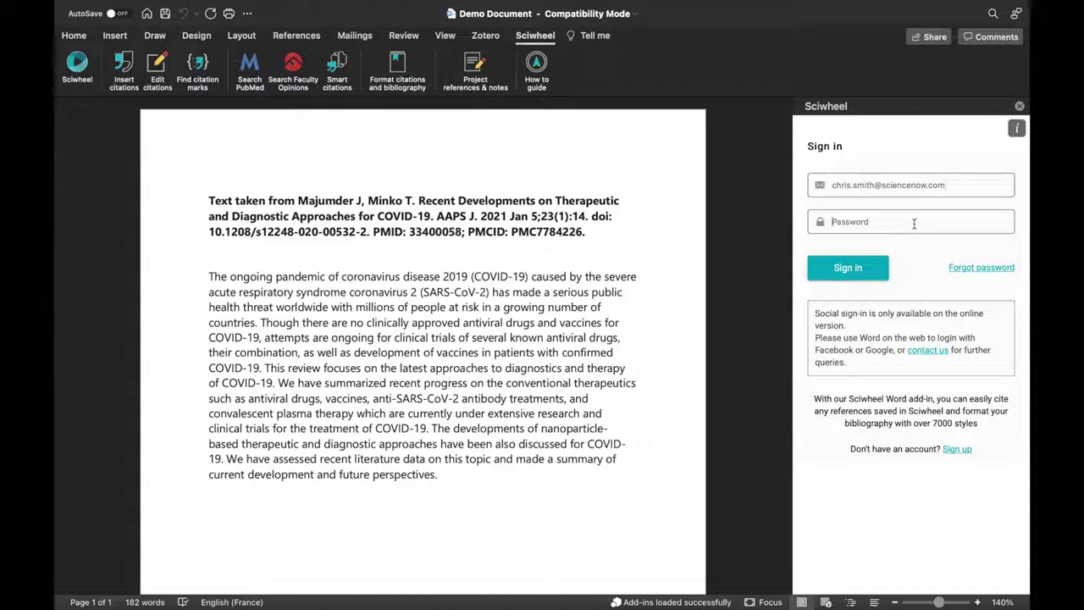
type("***********")
key("Return")
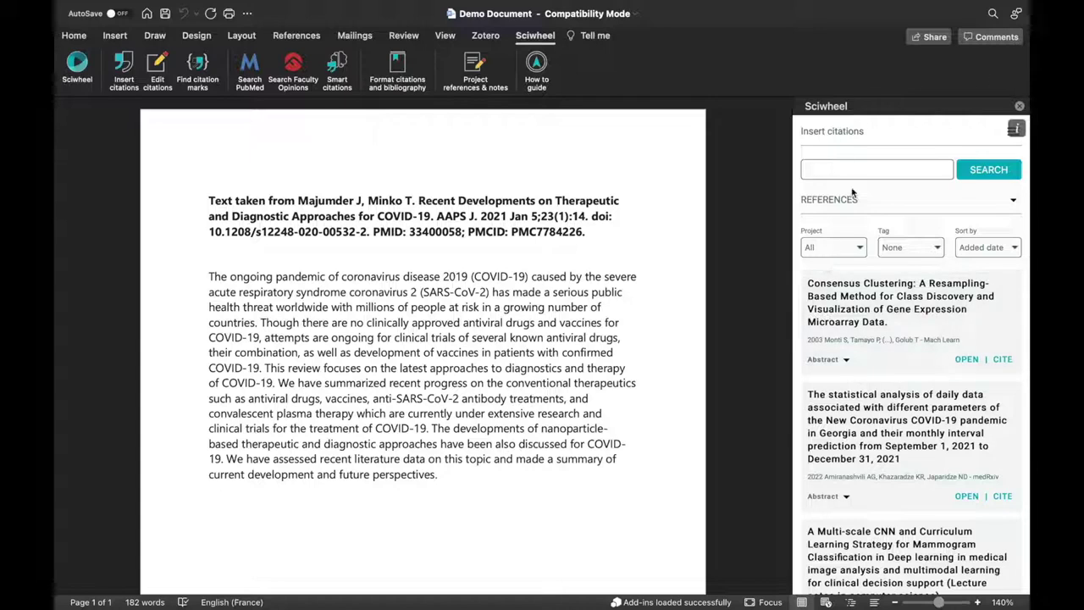
Keep the reference filters at Project All and Tag None, sorted by Added date.
scroll(872, 297, "down", 10)
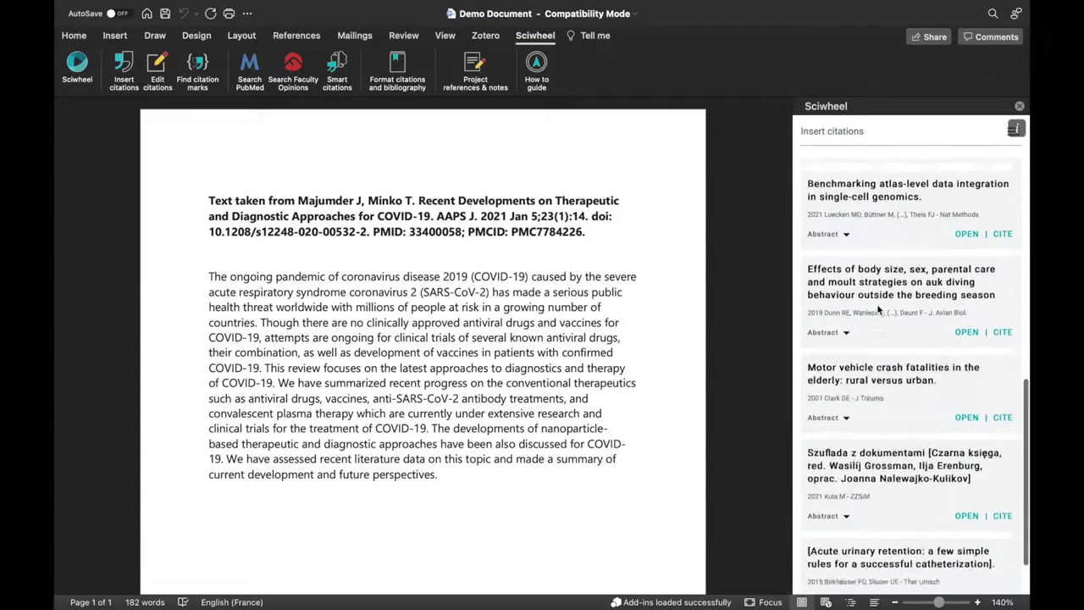
scroll(873, 305, "up", 12)
left_click(838, 170)
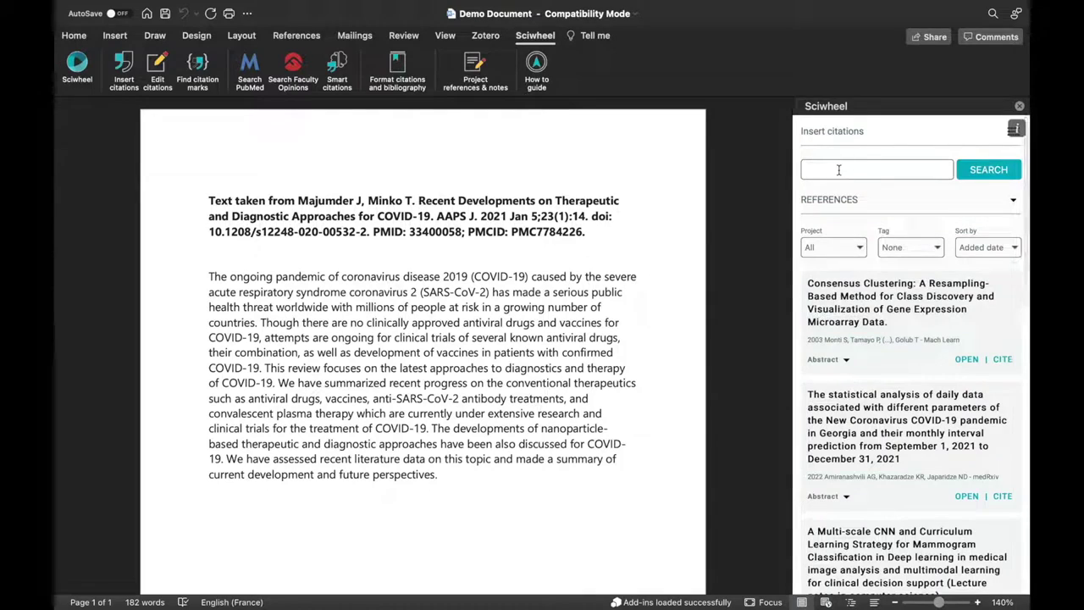
left_click(857, 246)
left_click(855, 243)
left_click(902, 248)
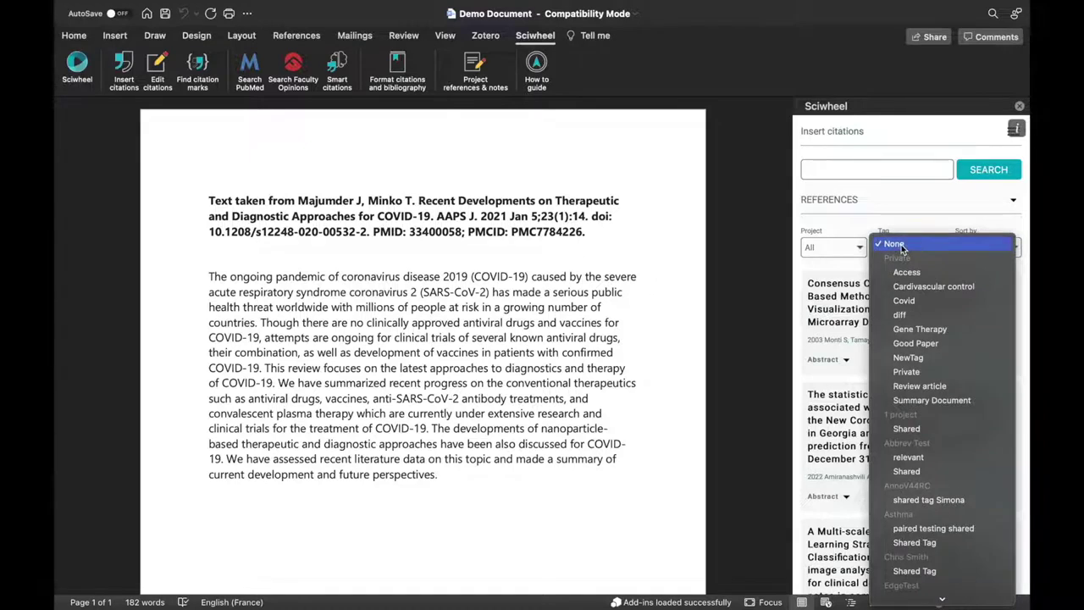
left_click(944, 245)
left_click(981, 248)
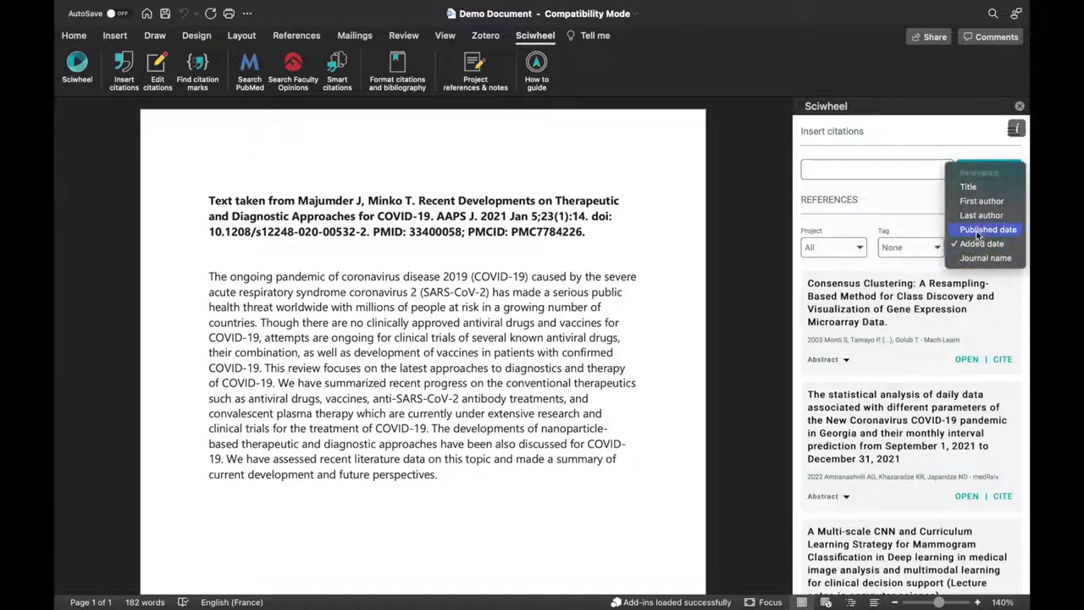
left_click(932, 197)
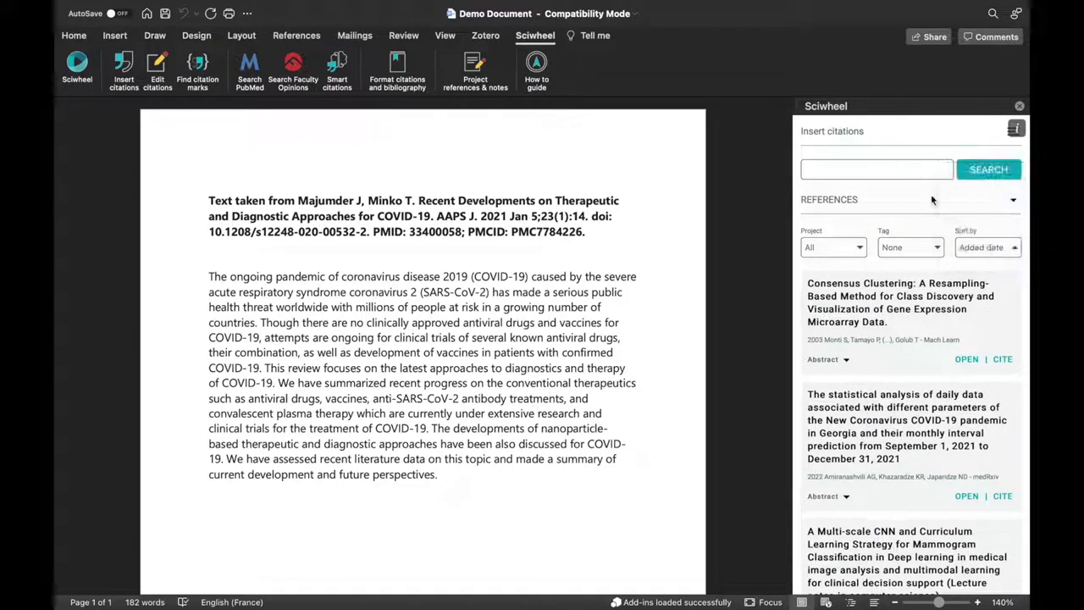
left_click(837, 200)
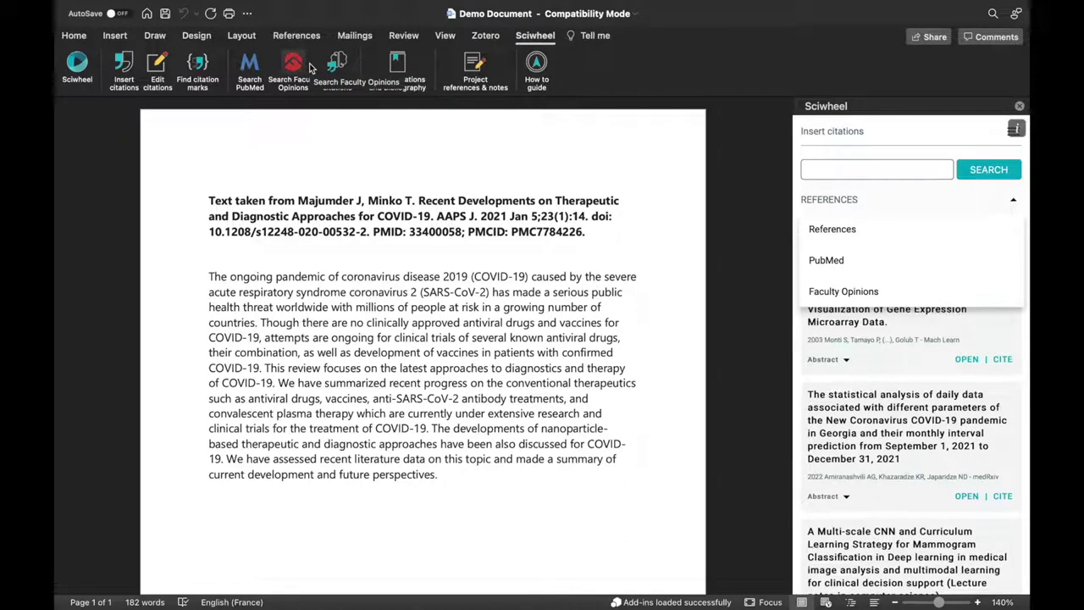
Preview the Georgia COVID-19 statistics abstract, then place the cursor after 'perspectives.'.
scroll(829, 387, "down", 3)
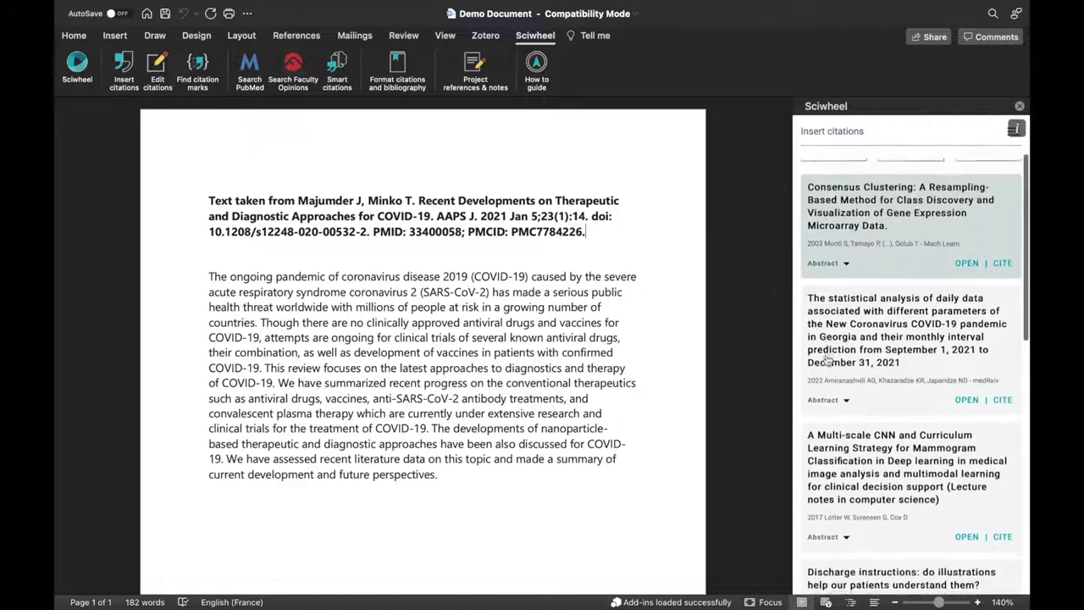
left_click(827, 388)
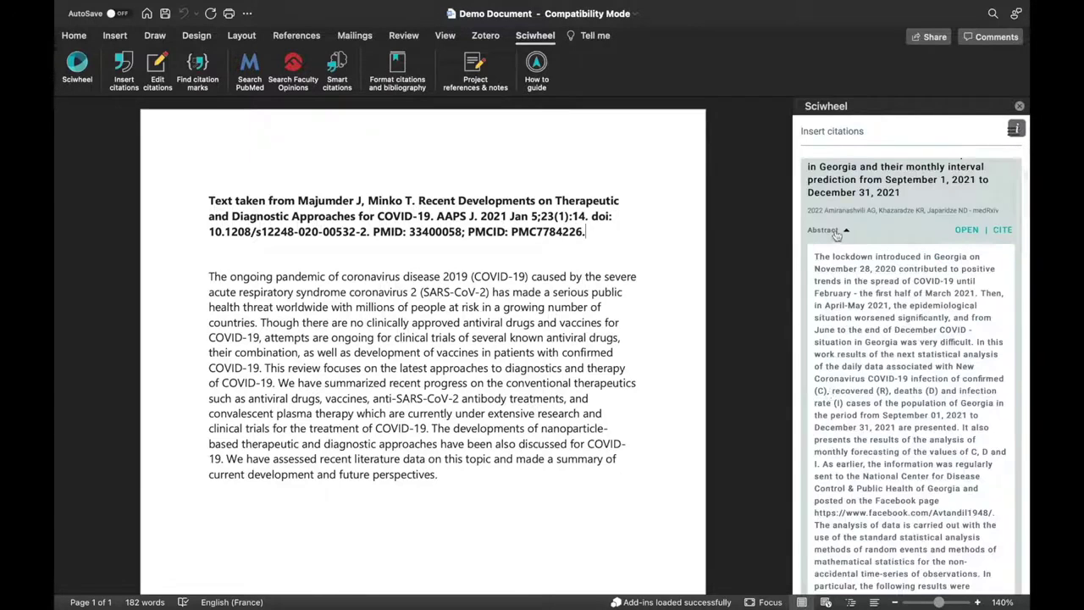
scroll(848, 343, "down", 3)
scroll(847, 337, "up", 5)
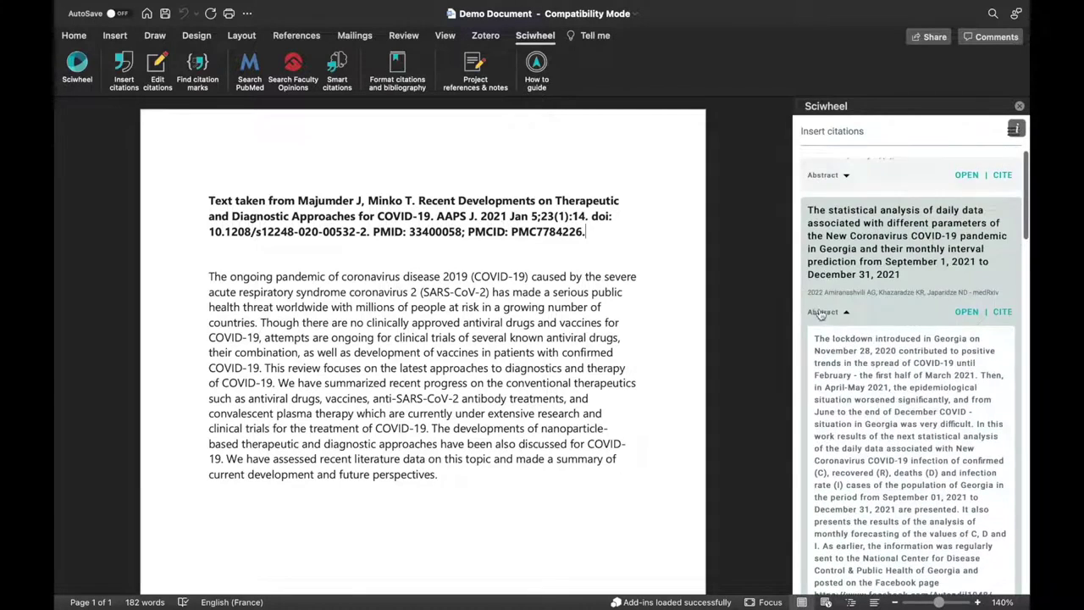
left_click(821, 313)
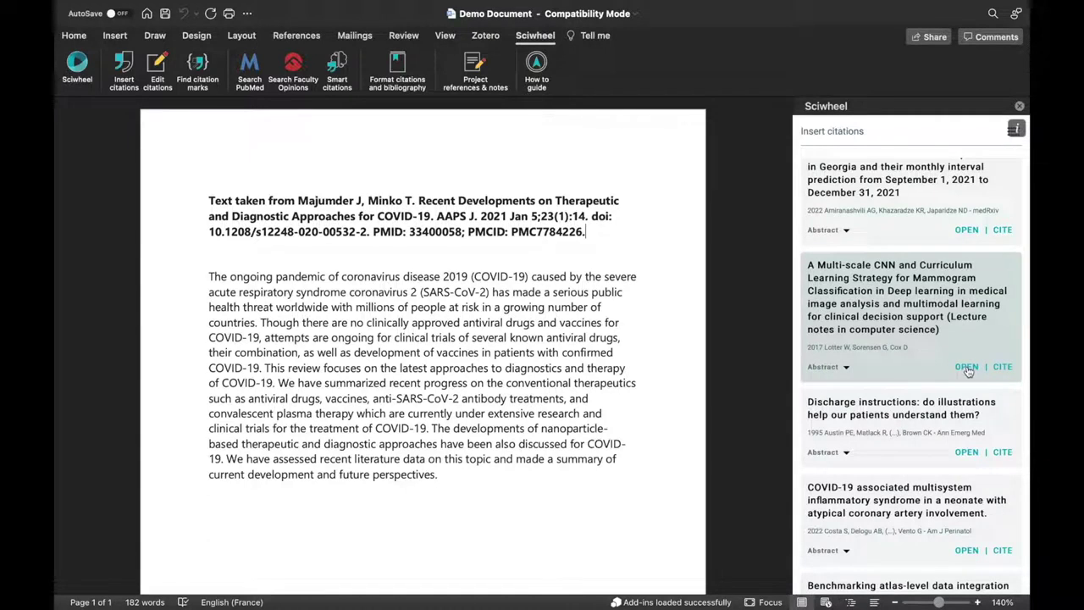
left_click(448, 474)
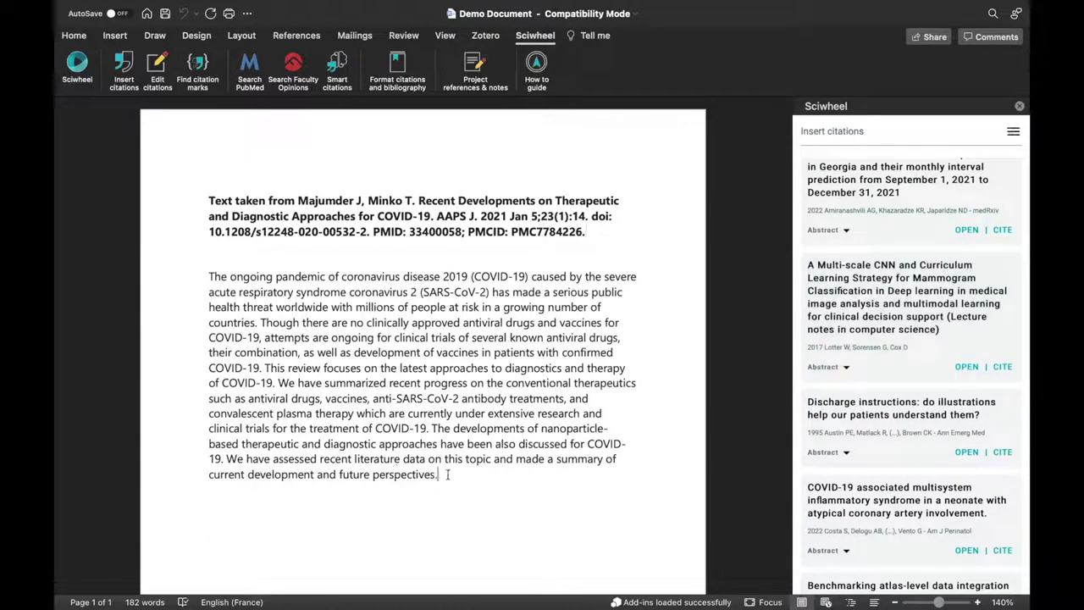
Cite Lotter 2017 and Austin 1995 at the abstract's end and Costa 2022 on the next line.
left_click(1009, 367)
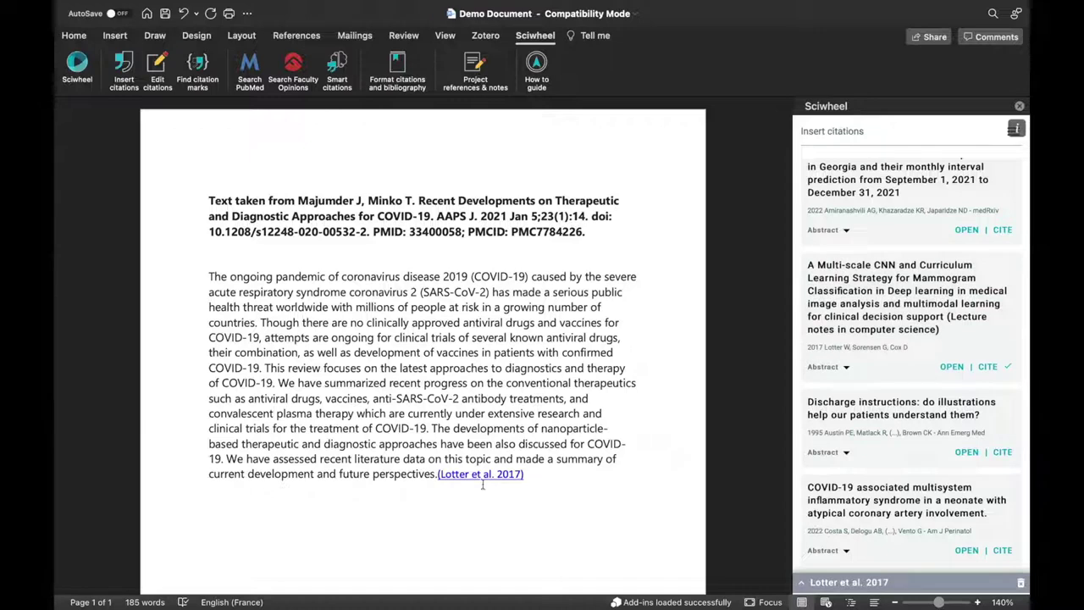
left_click(1002, 452)
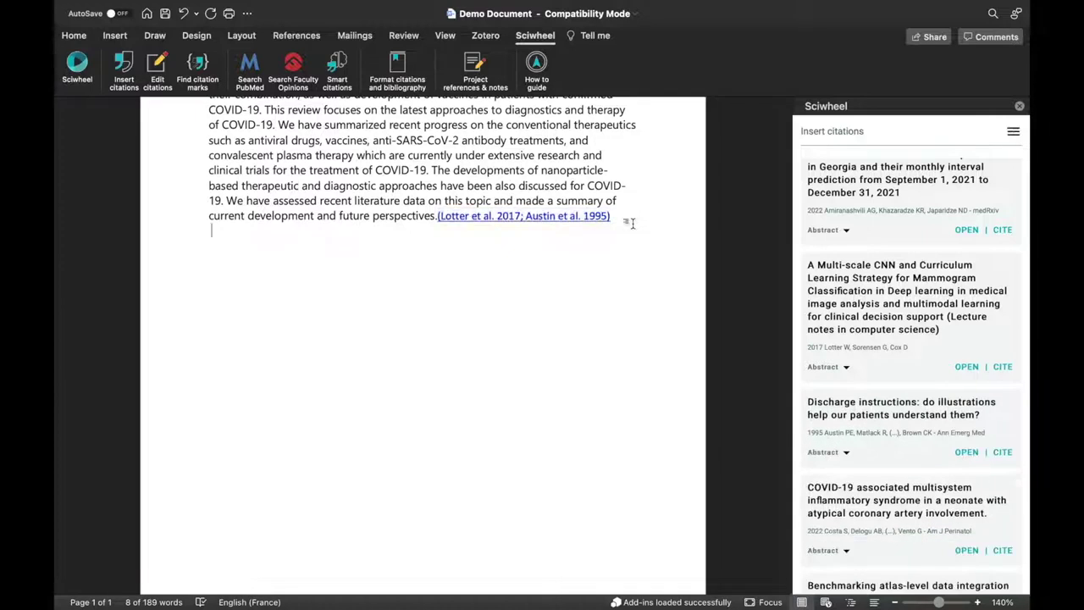
left_click(1003, 552)
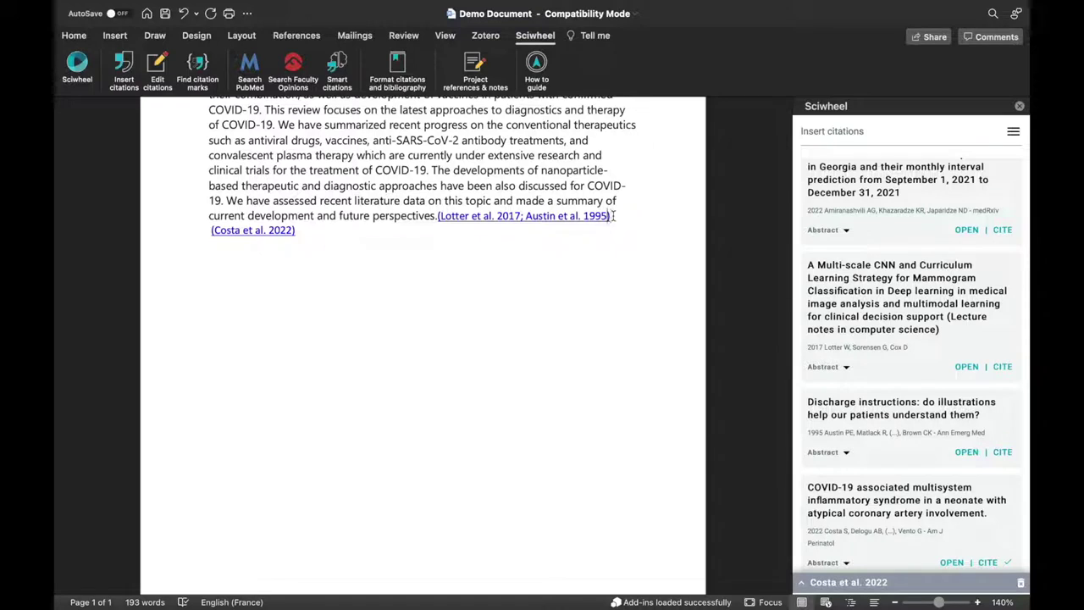
left_click(614, 216)
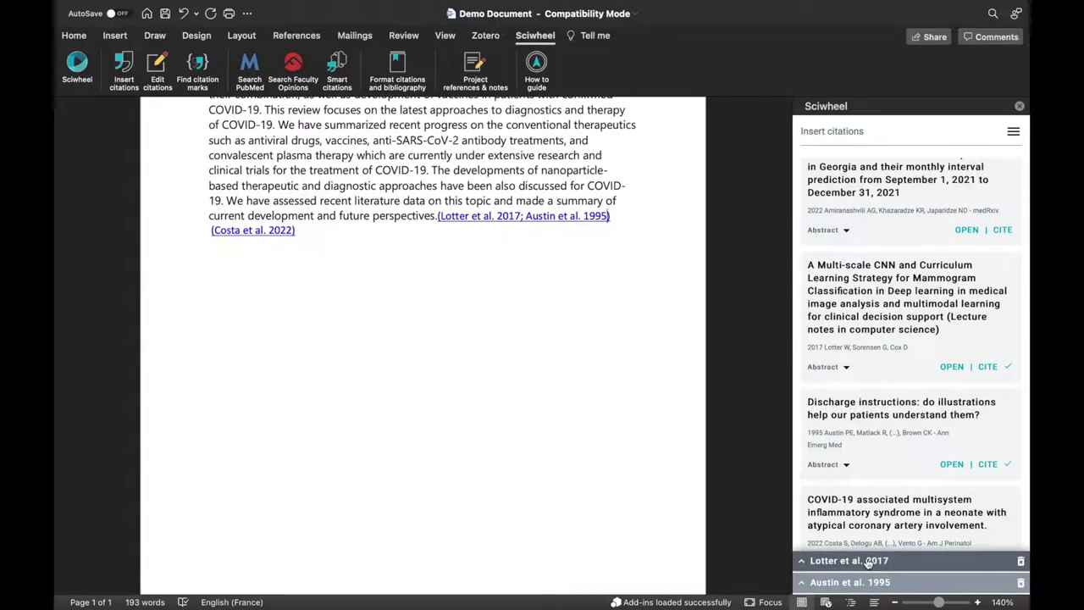
left_click(867, 562)
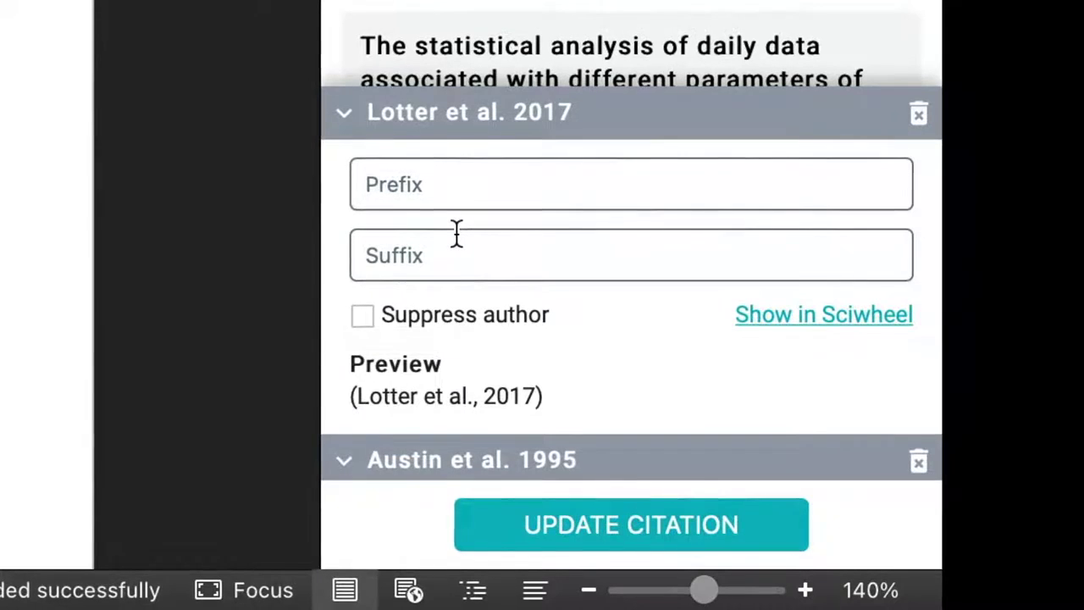
Add the suffix ', p.22' to the Lotter et al. 2017 citation.
left_click(457, 233)
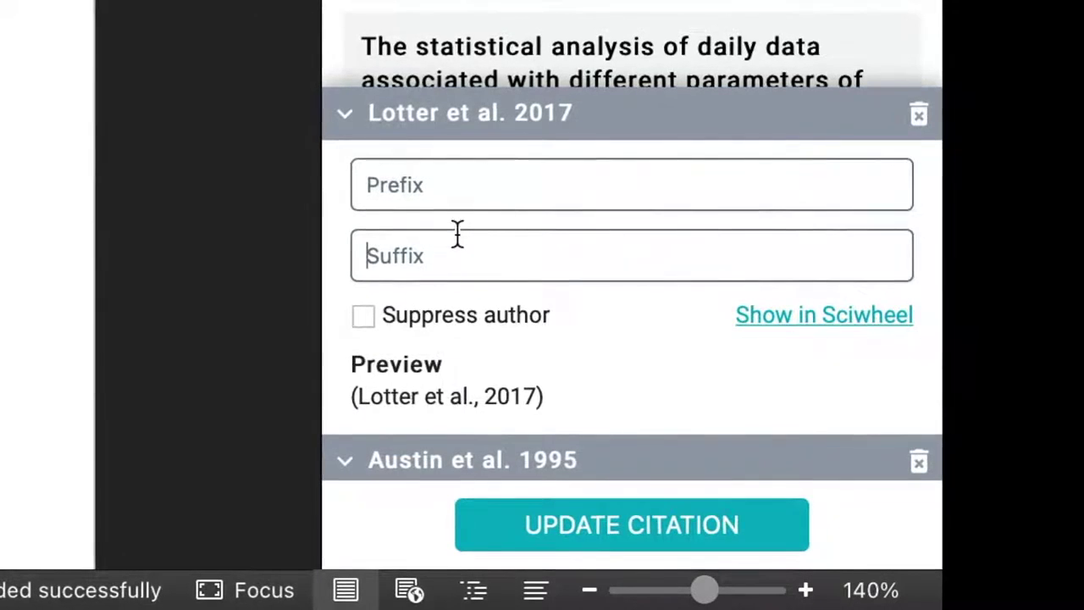
type(", p.22")
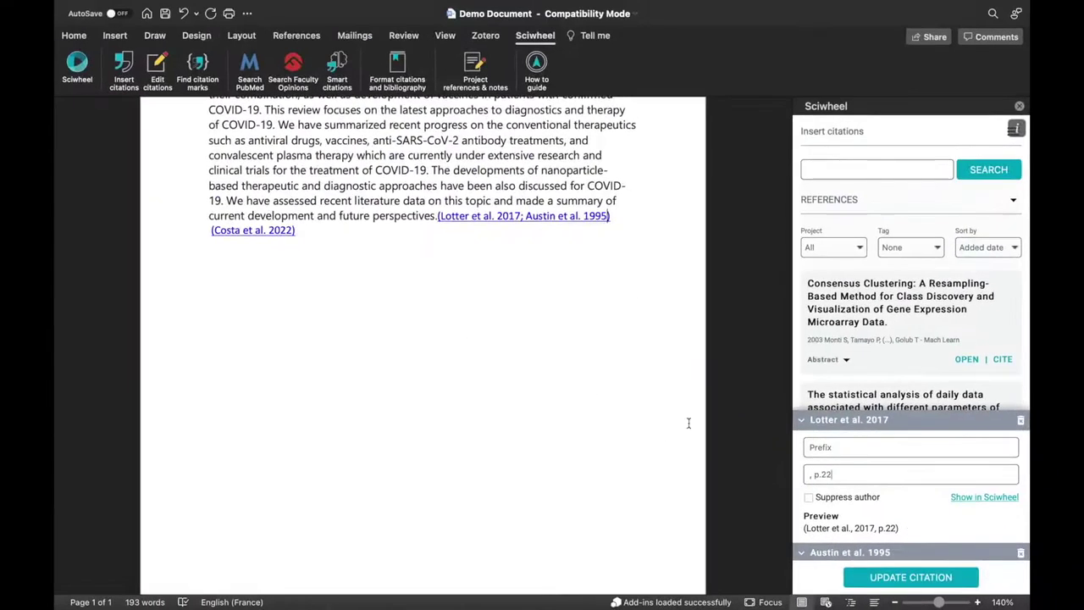
left_click(932, 579)
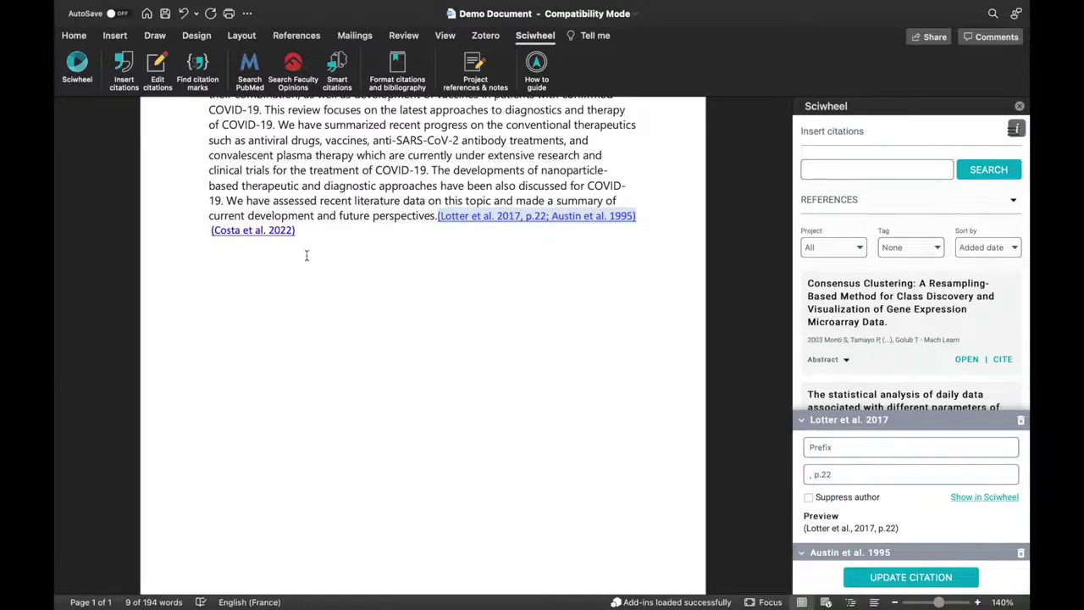
Display the Costa citation in Author (Year) form as Costa et al (2022).
left_click(284, 243)
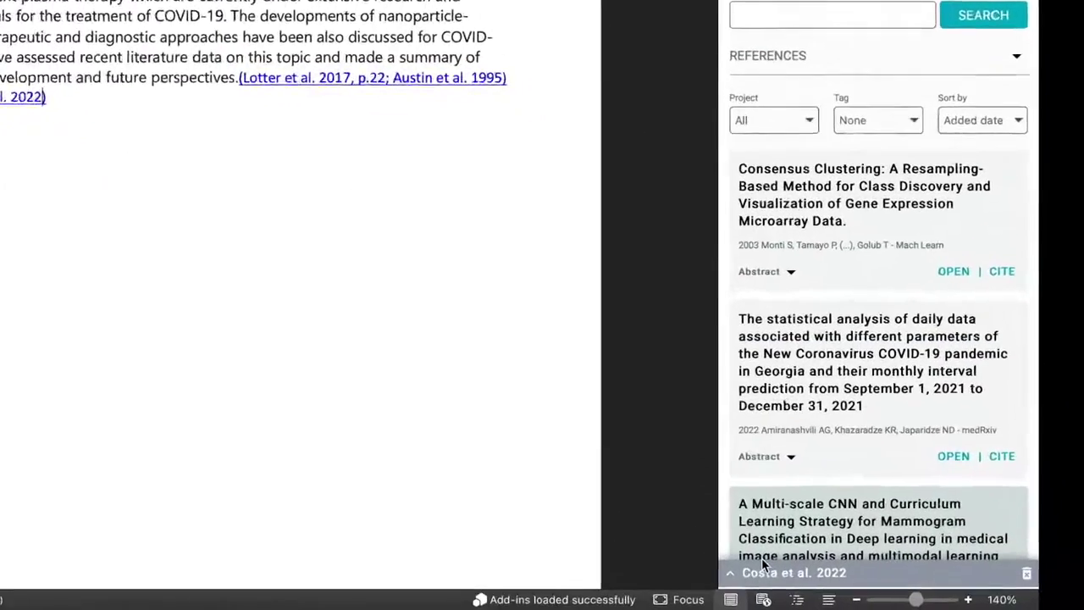
left_click(762, 569)
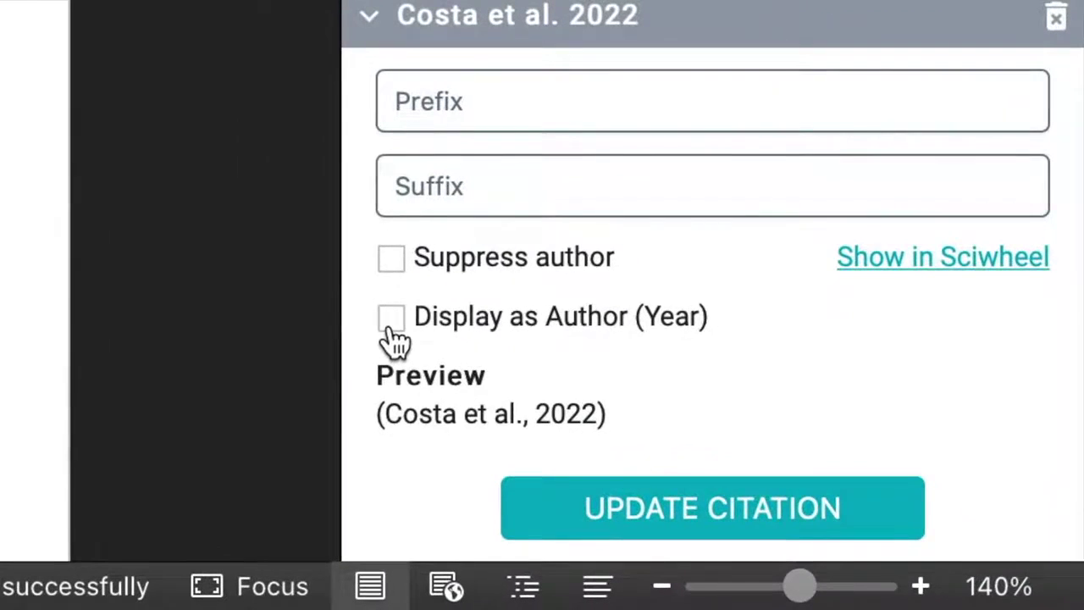
left_click(391, 328)
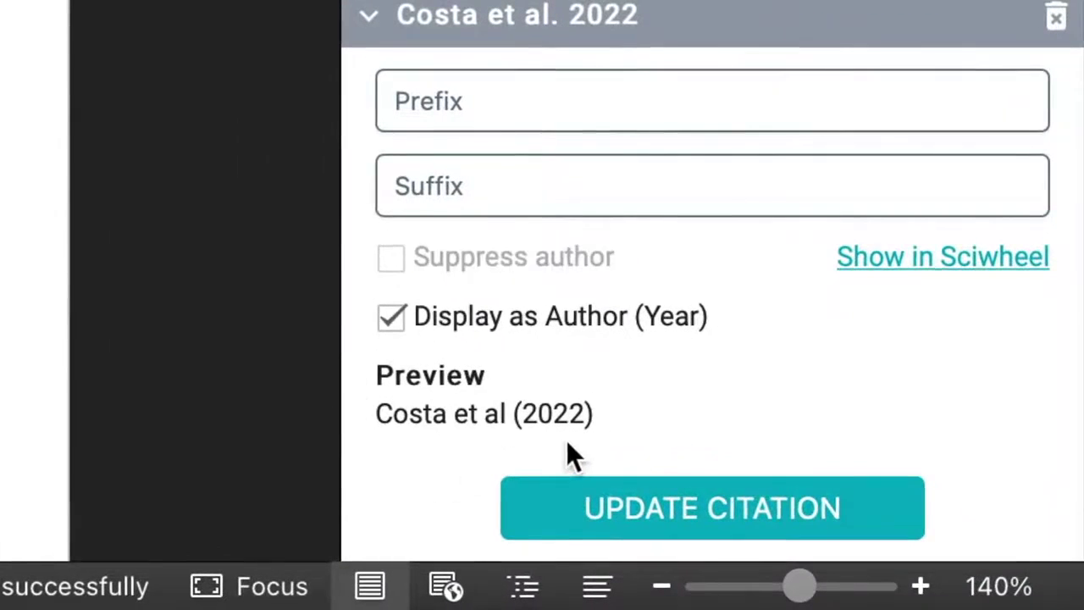
left_click(573, 510)
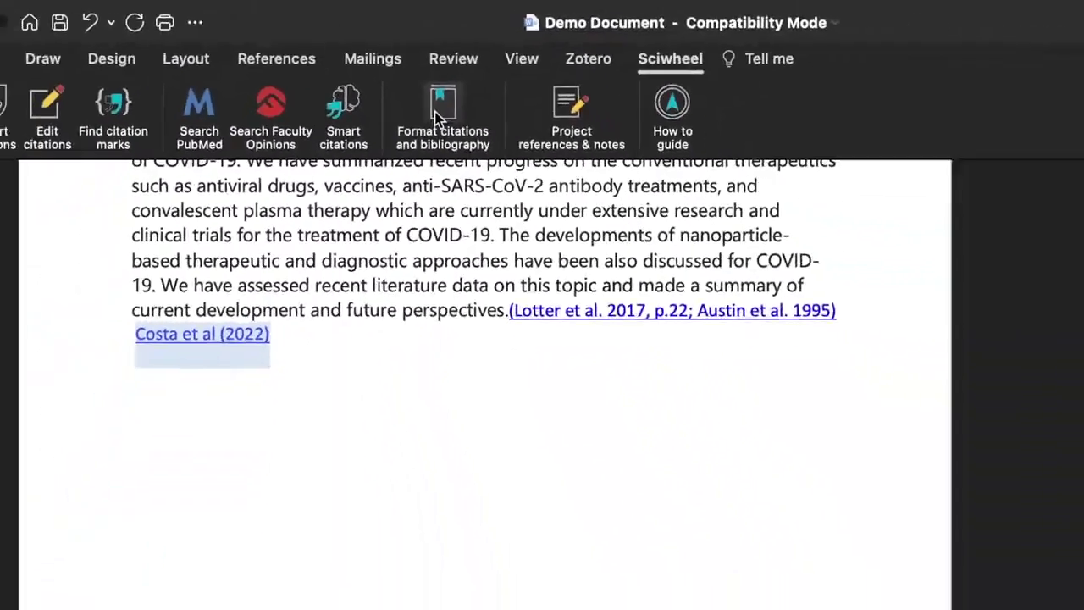
Add the Aging Cell citation style from the full style catalogue.
left_click(512, 188)
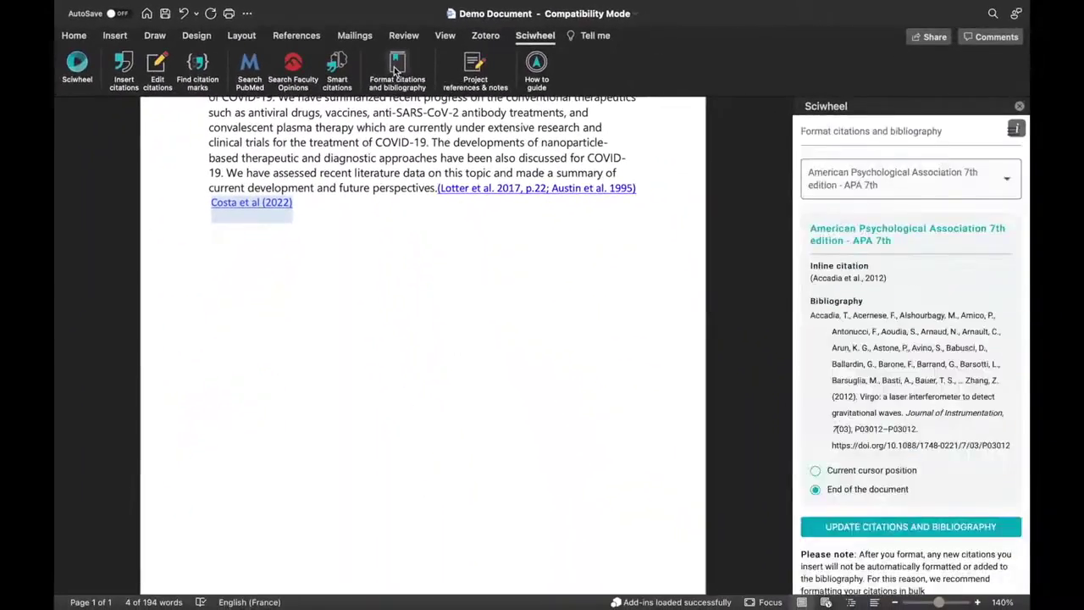
left_click(862, 177)
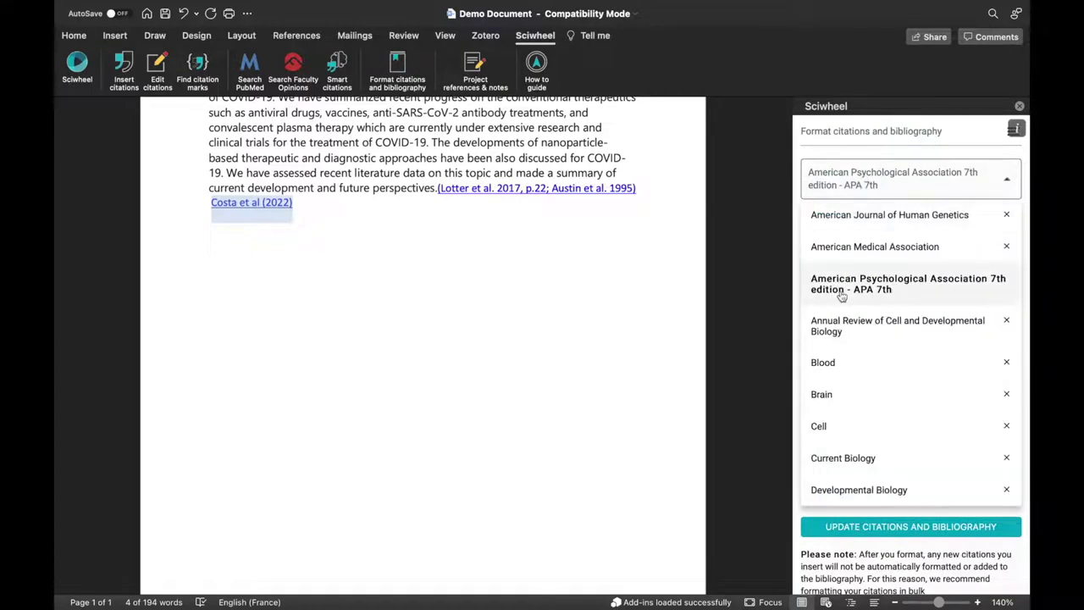
scroll(839, 296, "down", 5)
scroll(841, 297, "up", 5)
scroll(841, 297, "down", 10)
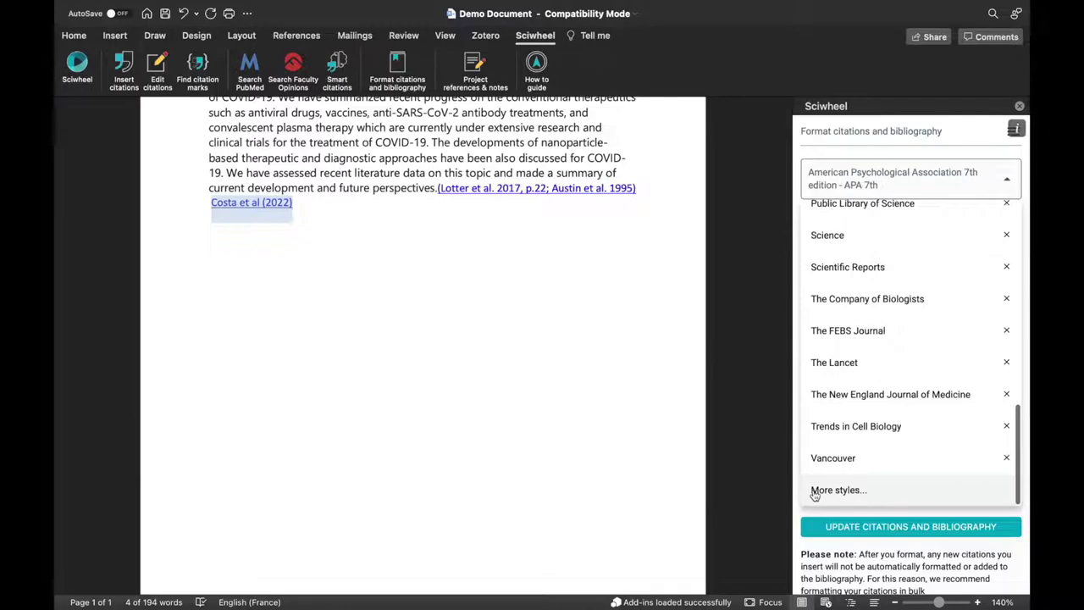
left_click(815, 491)
type("cell")
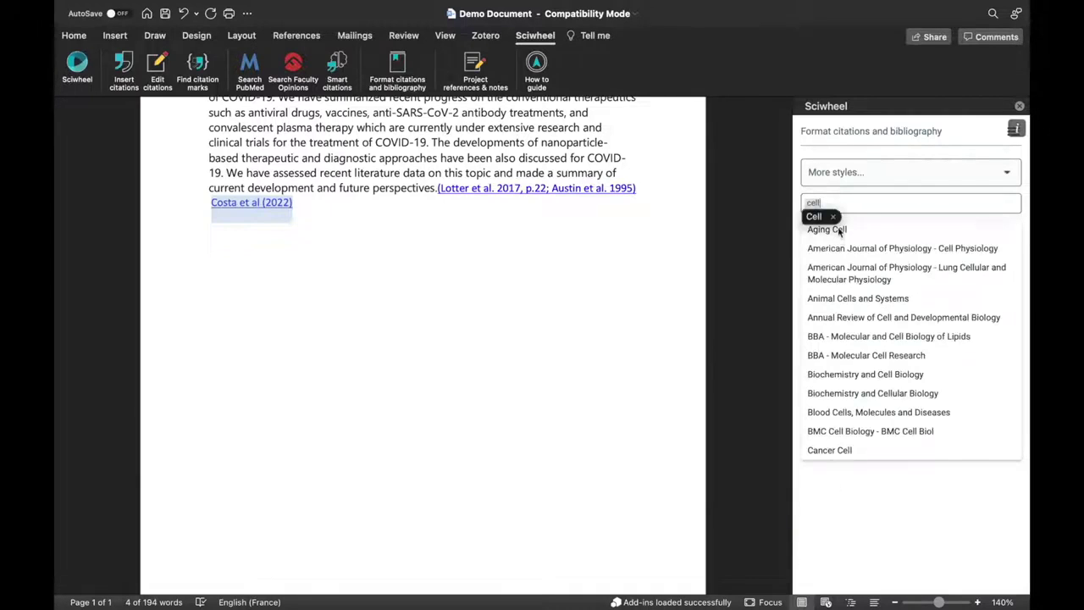
left_click(827, 230)
scroll(849, 338, "down", 15)
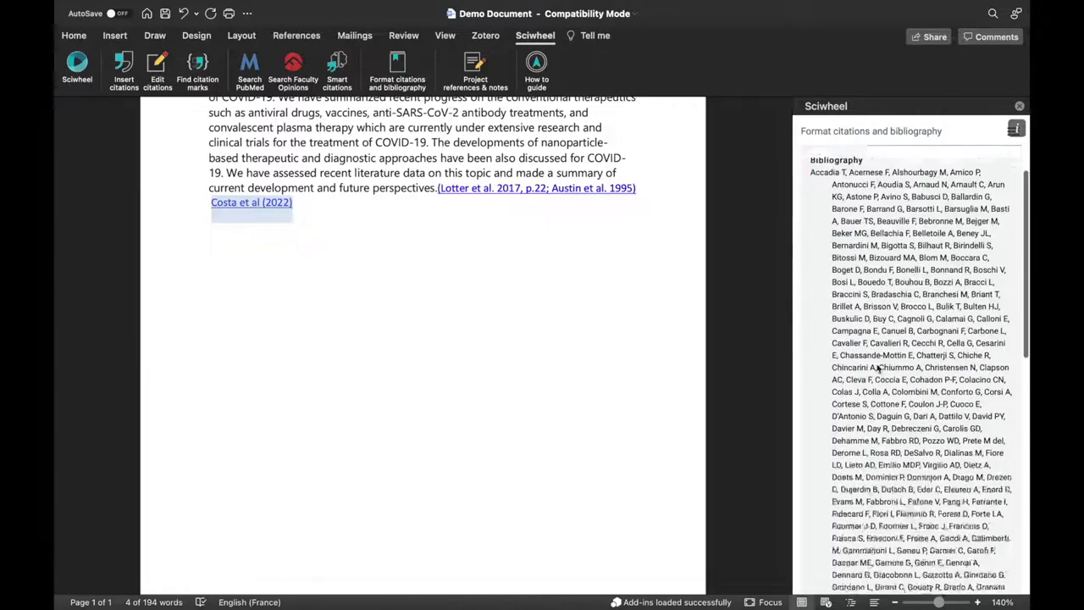
left_click(839, 566)
Reformat citations and insert a bibliography listing the Austin, Costa and Lotter references.
scroll(847, 381, "down", 10)
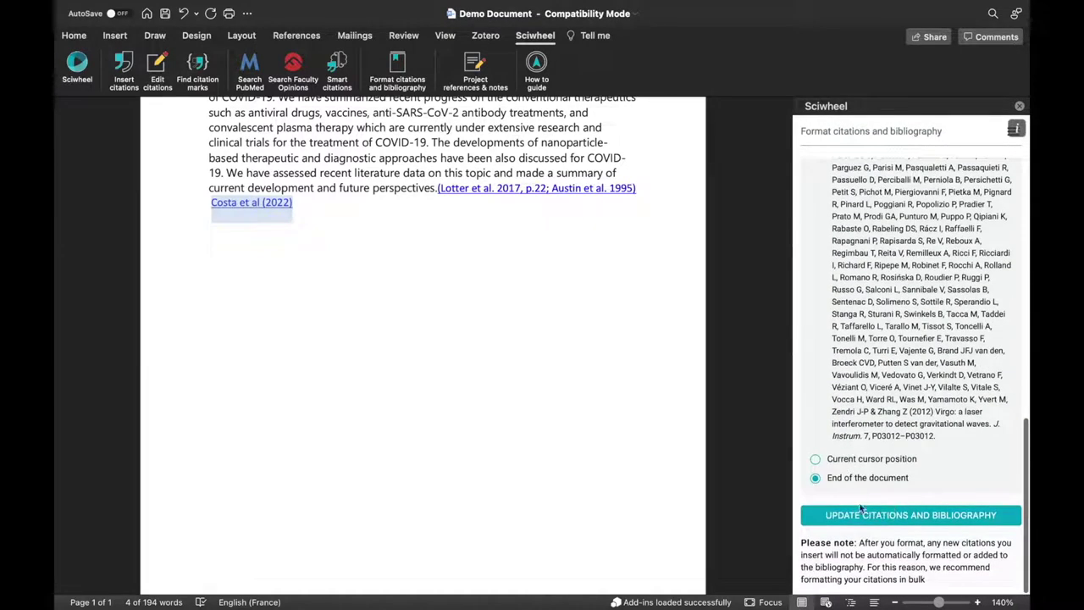
left_click(861, 512)
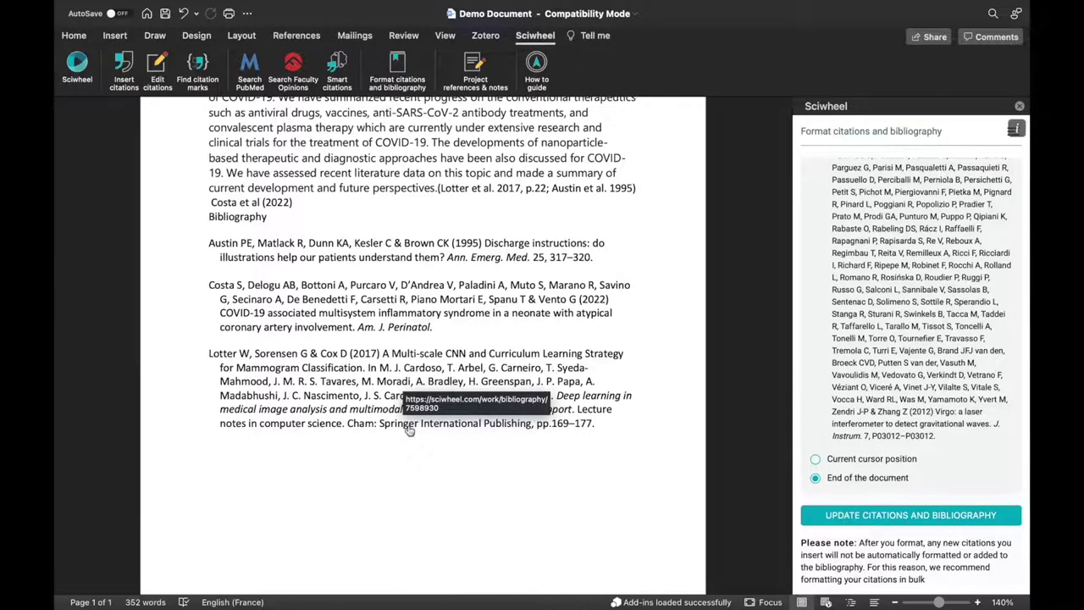
left_click(840, 138)
left_click(834, 161)
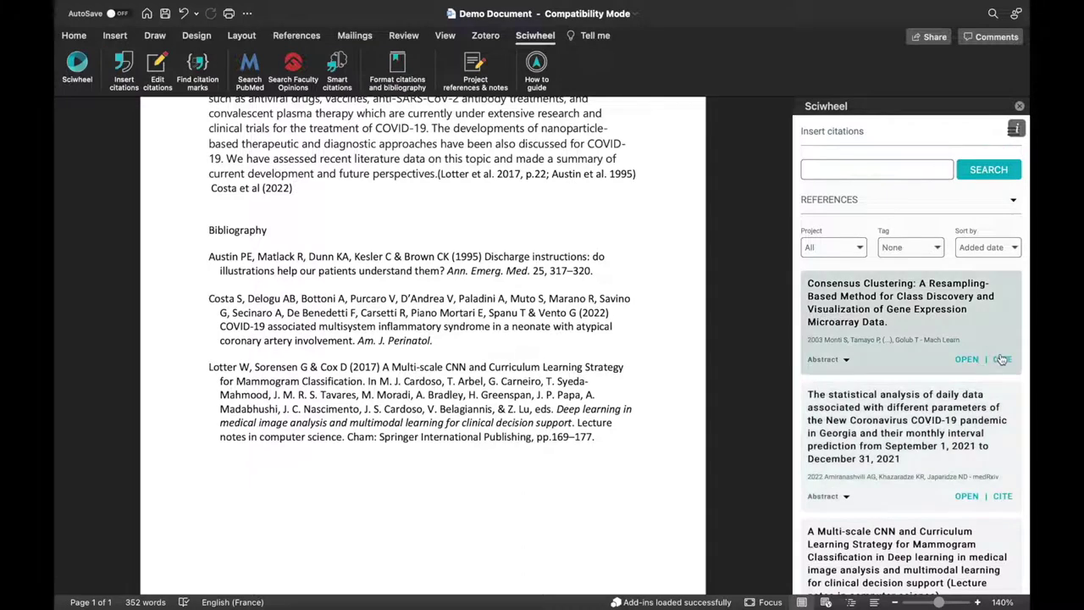
Cite the Consensus Clustering paper (Monti et al. 2003) and refresh the bibliography.
left_click(1002, 360)
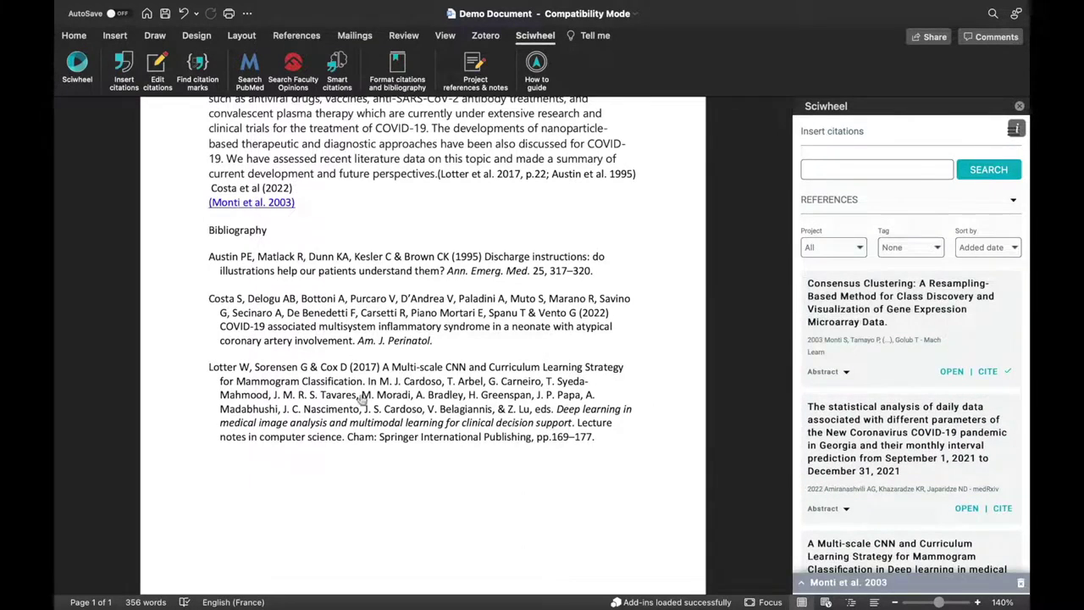
left_click(397, 67)
scroll(877, 360, "down", 15)
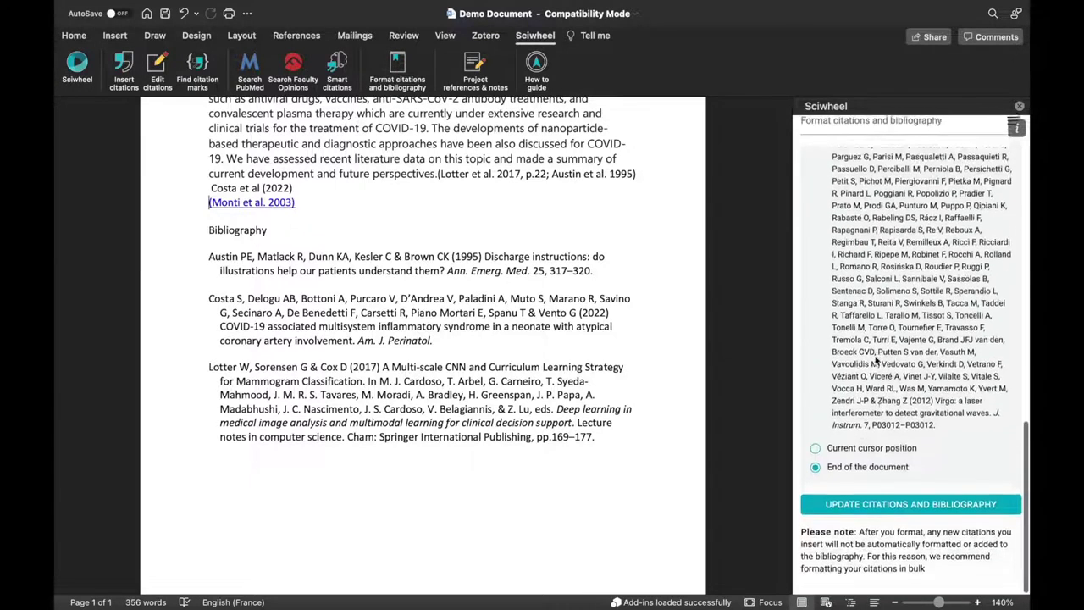
left_click(883, 517)
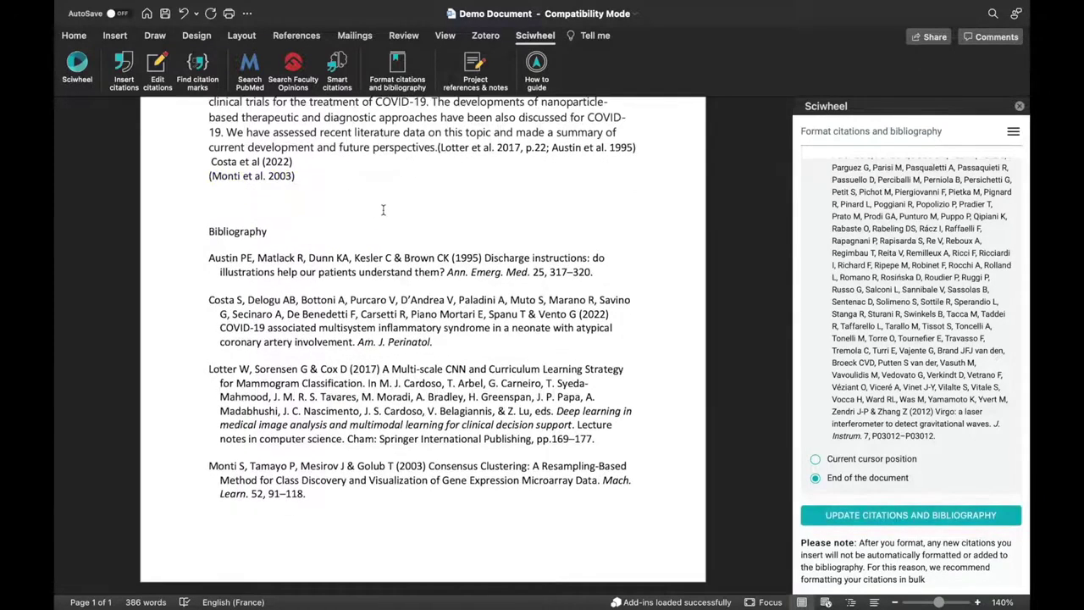
left_click(198, 65)
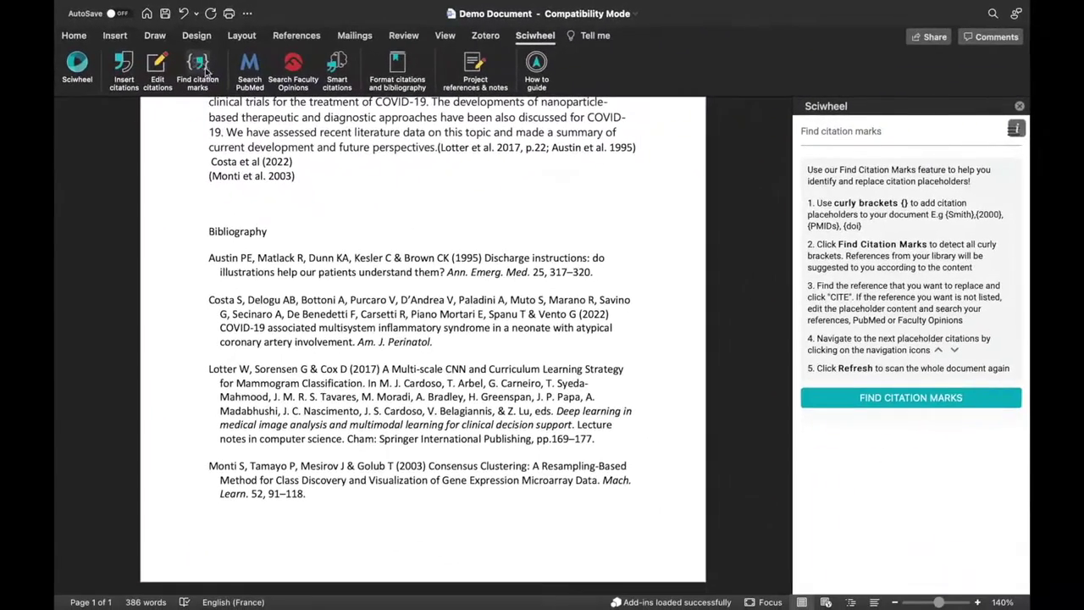
Type the placeholders {rna} {covid} below the Monti citation and find the citation marks.
left_click(219, 203)
type("{rna} {covid")
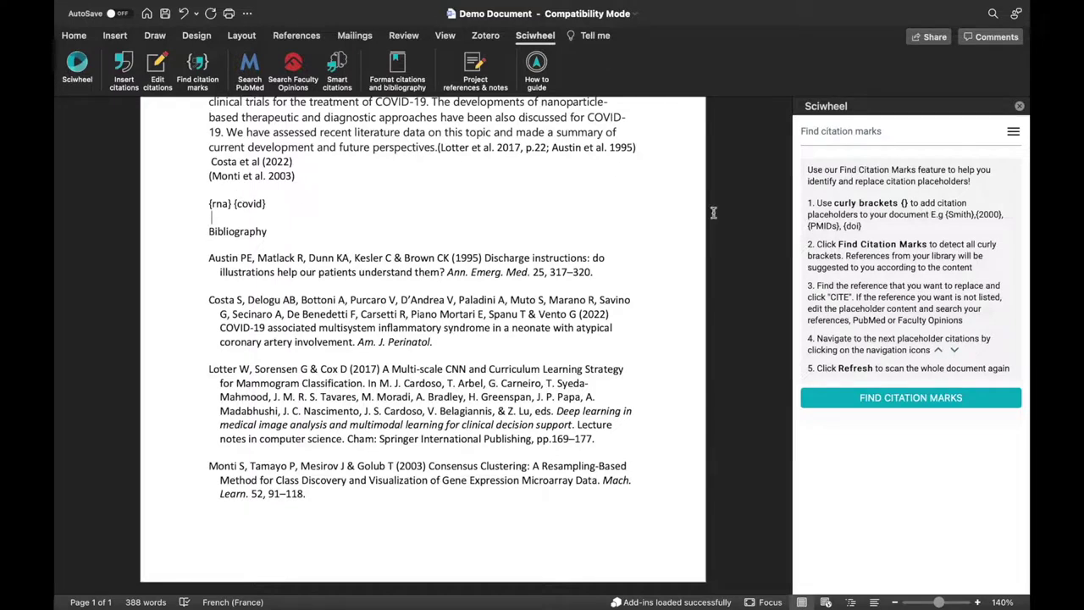
left_click(884, 398)
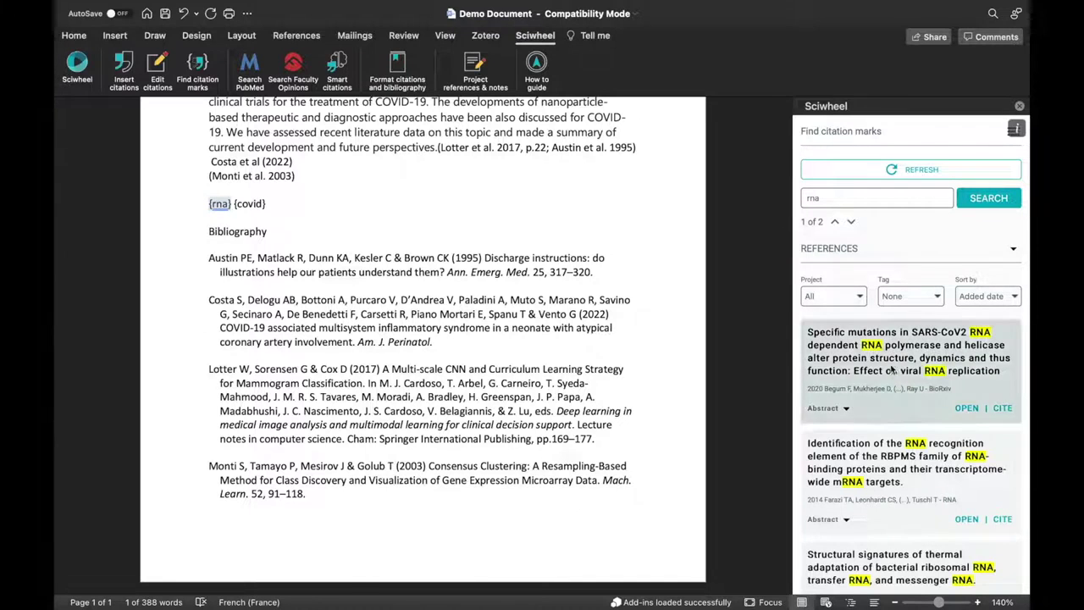
Switch the reference source to PubMed to list matches for rna.
scroll(891, 368, "down", 5)
scroll(891, 369, "up", 5)
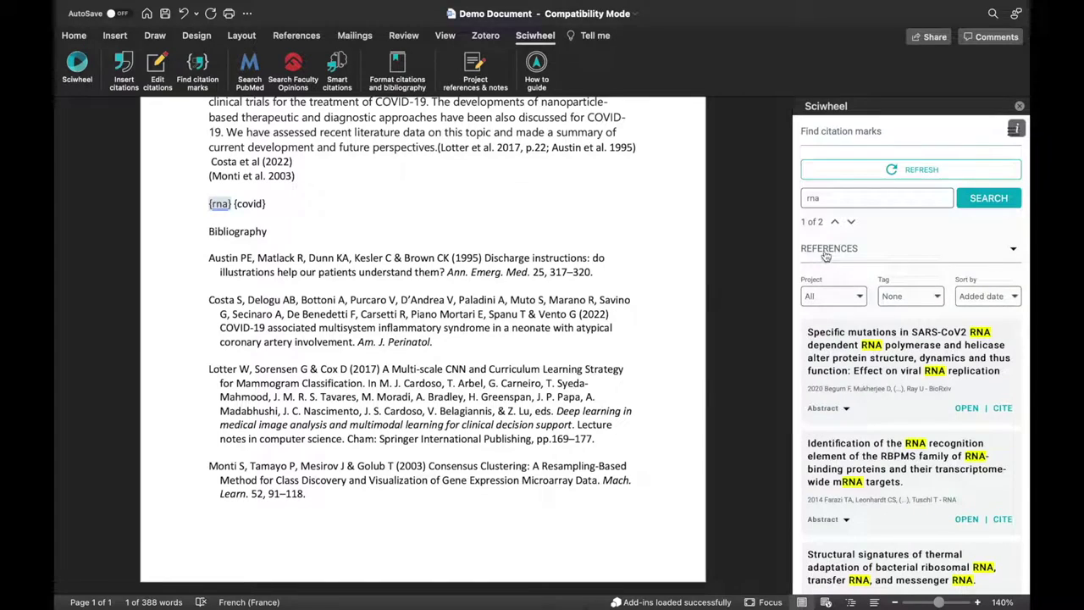
left_click(826, 252)
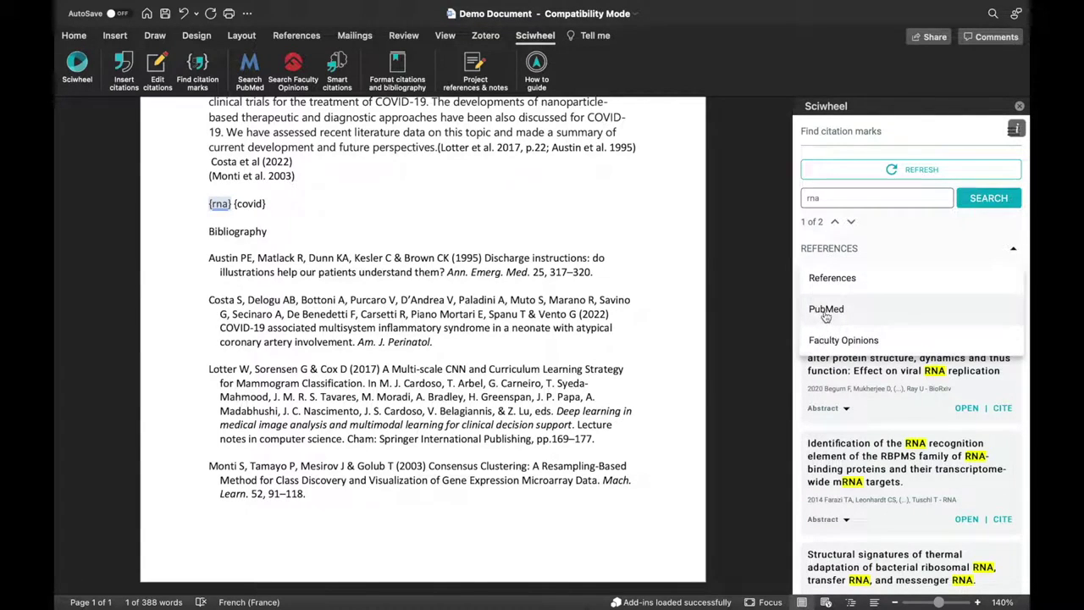
left_click(825, 310)
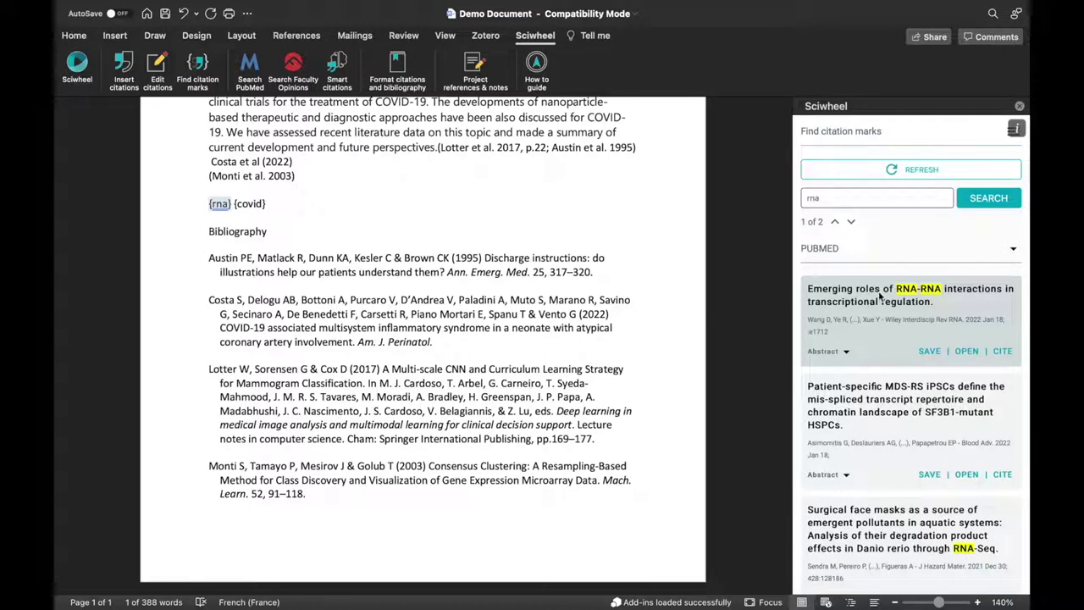
Cite Wang et al. 2022 for {rna}, then search Faculty Opinions for the {covid} mark.
left_click(1003, 352)
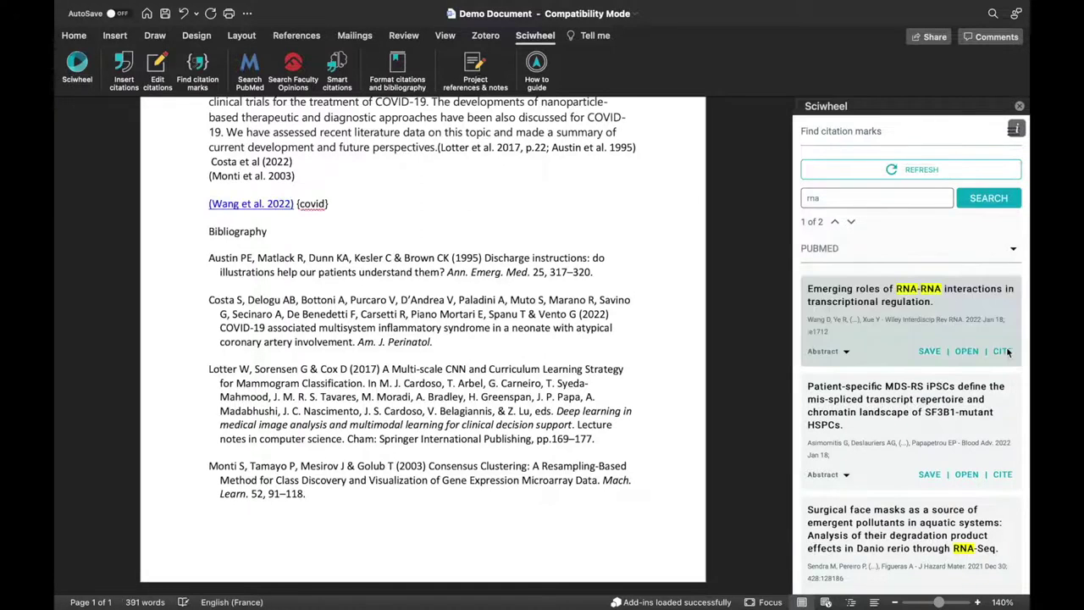
left_click(852, 223)
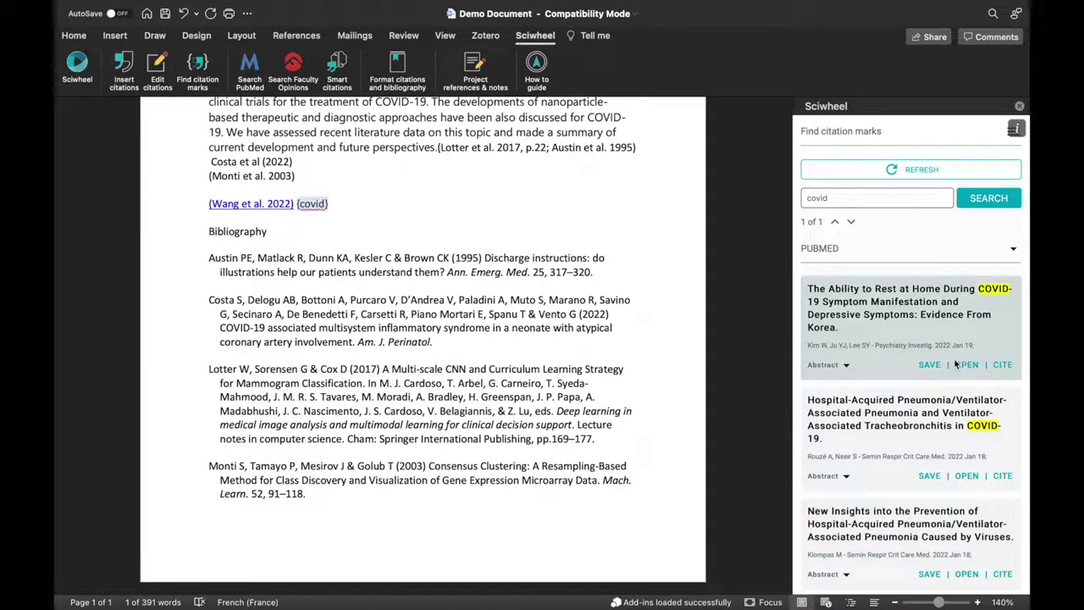
left_click(821, 247)
left_click(834, 338)
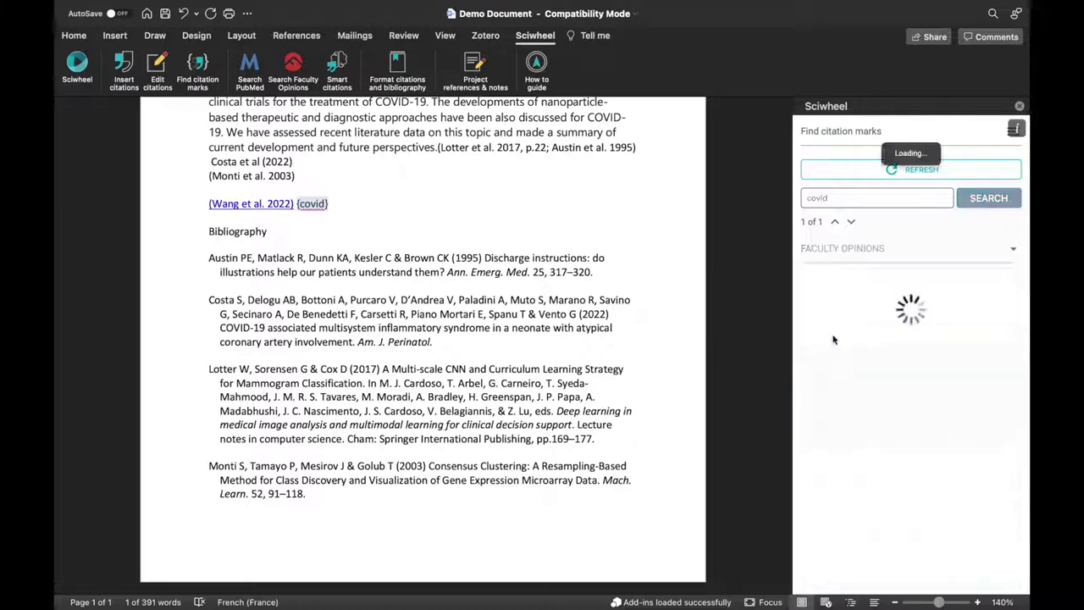
Cite the BNT162b2 booster paper (Arbel et al. 2021) for {covid} and select the abstract's opening sentences.
scroll(855, 415, "down", 4)
scroll(856, 417, "down", 1)
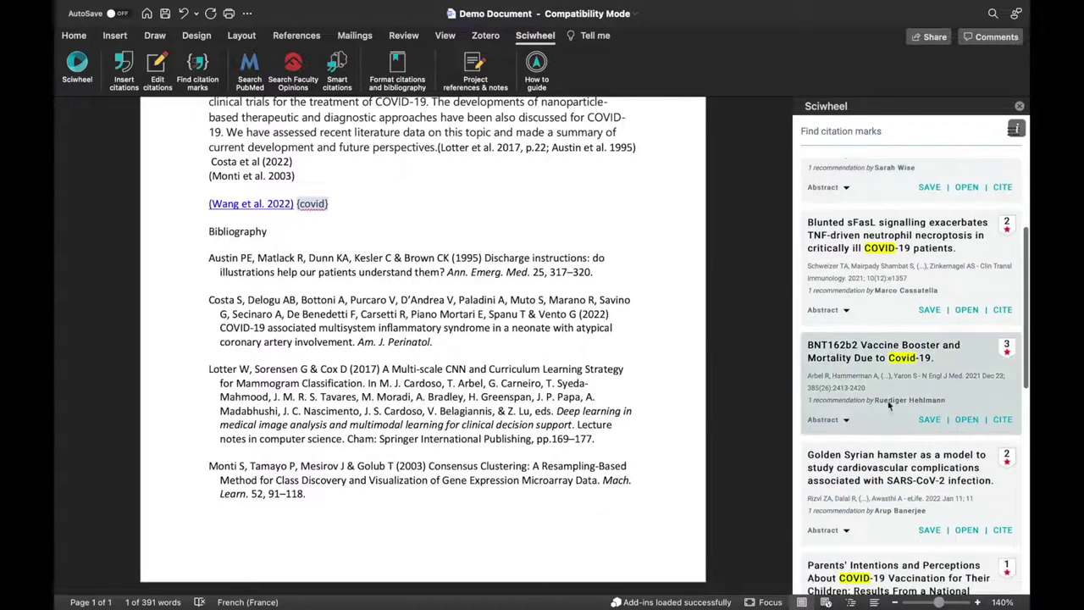
left_click(1008, 420)
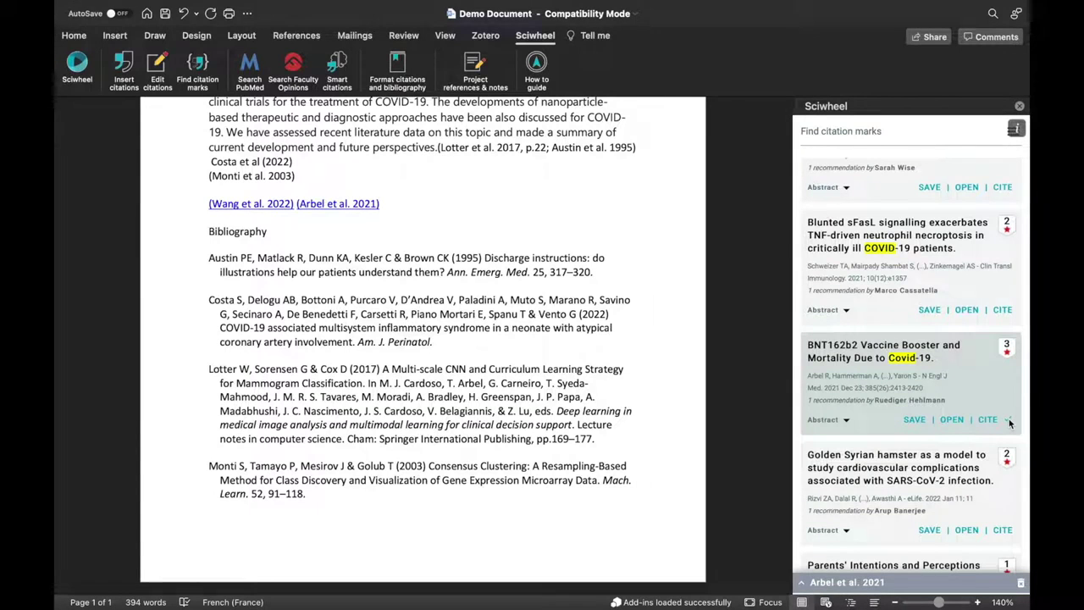
scroll(441, 192, "up", 5)
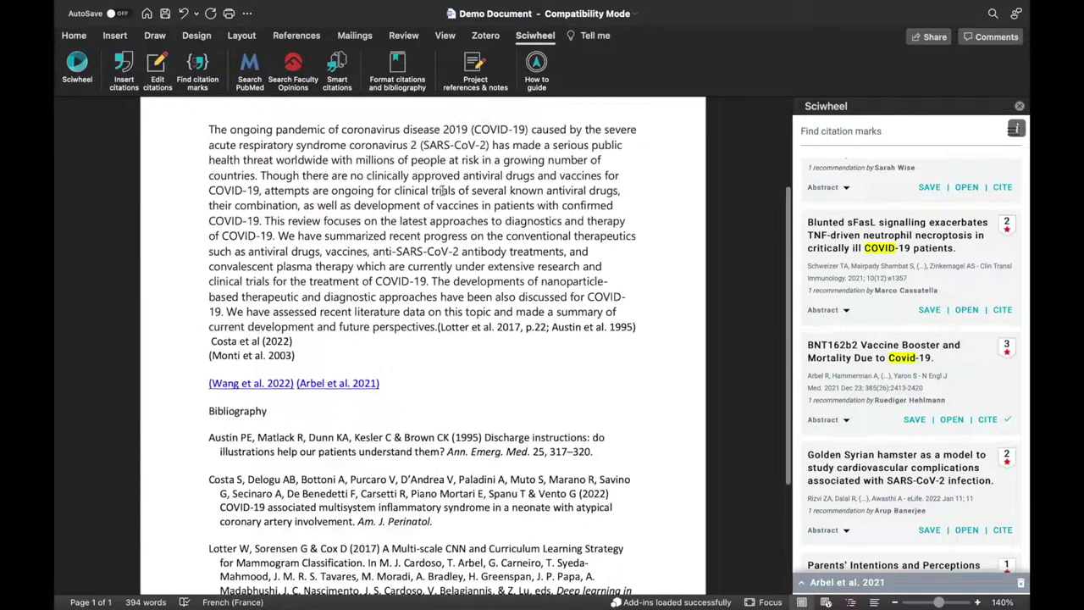
left_click_drag(208, 128, 265, 225)
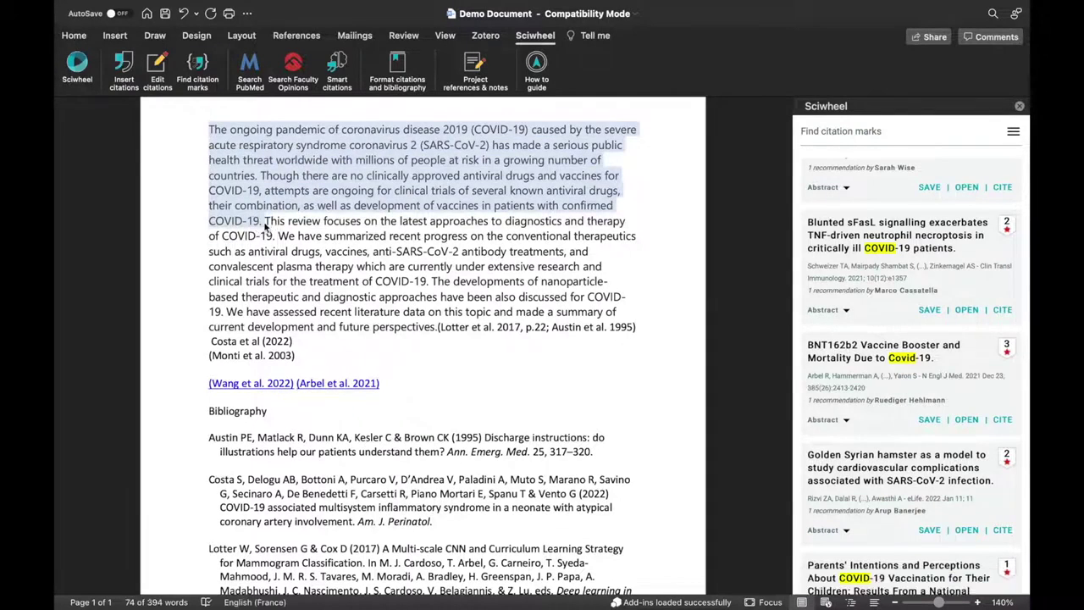
Cite Majumder and Minko 2021 from the smart citation suggestions after the selected sentences.
left_click(339, 66)
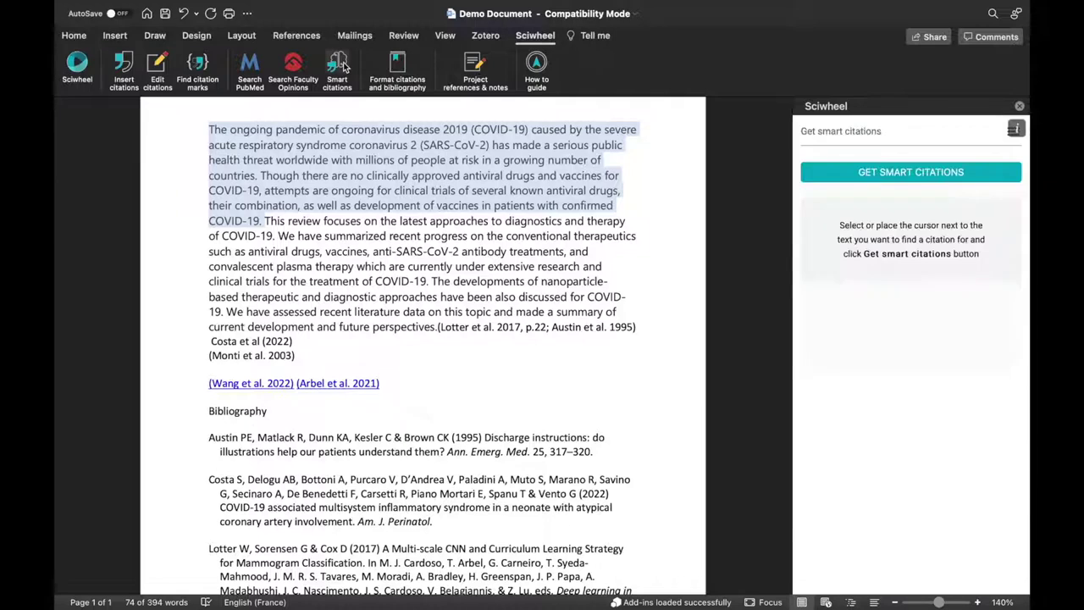
left_click(832, 176)
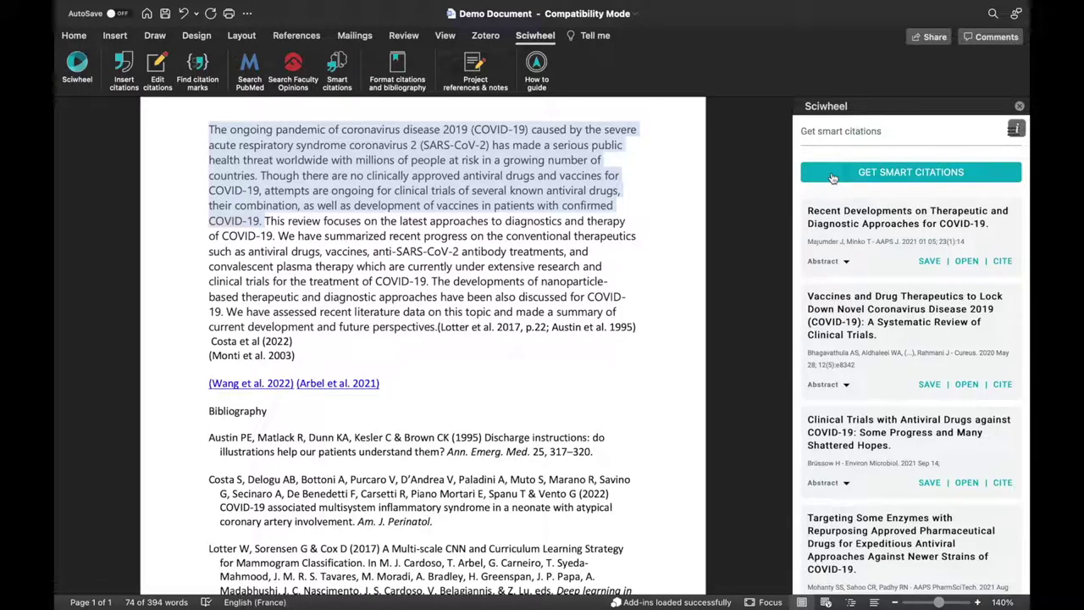
scroll(840, 254, "down", 5)
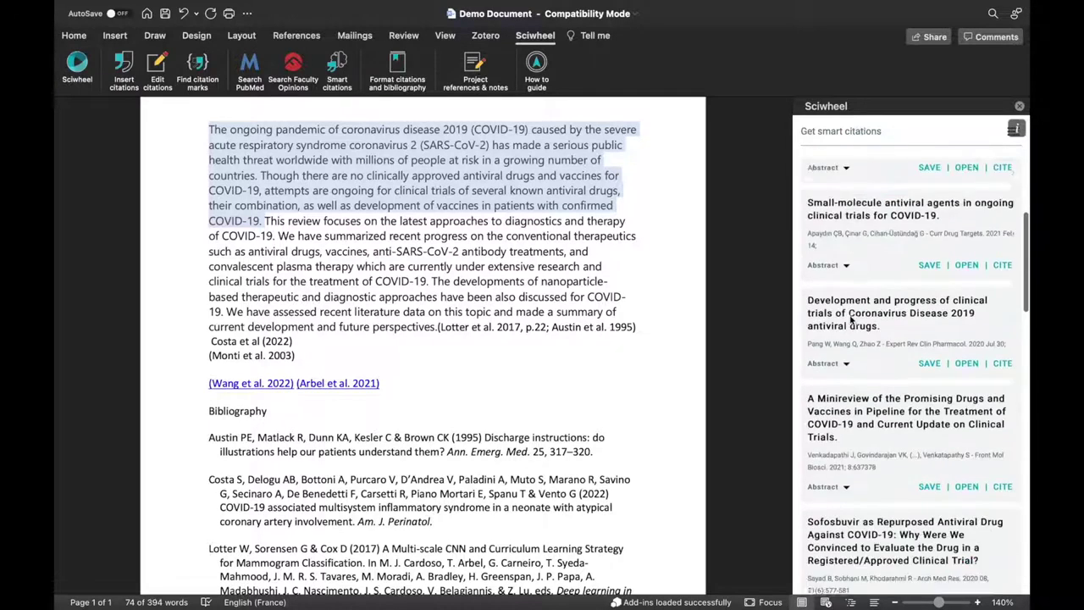
scroll(841, 305, "up", 5)
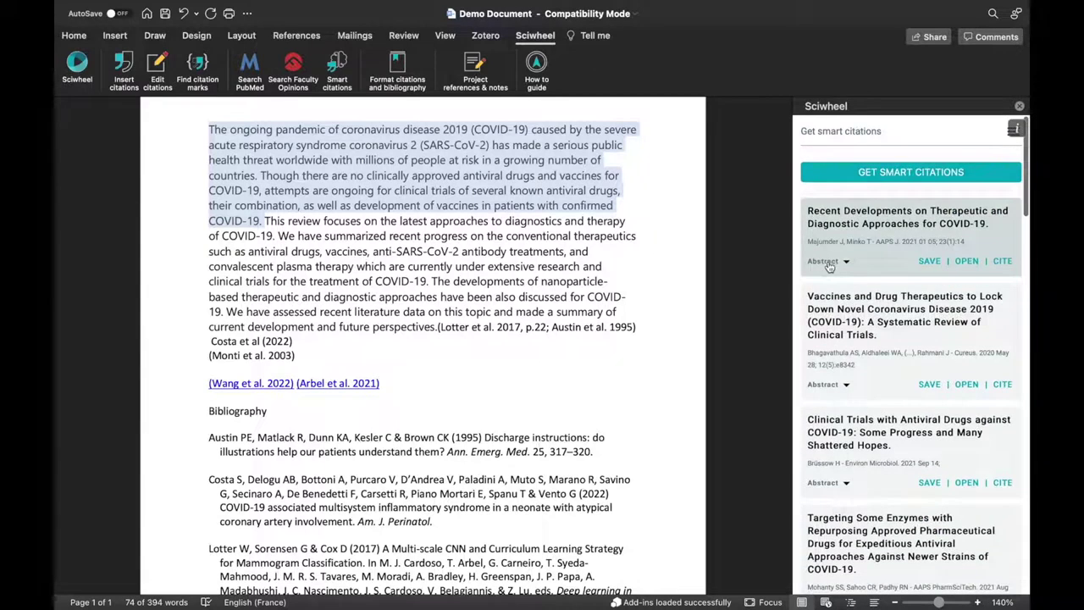
left_click(829, 266)
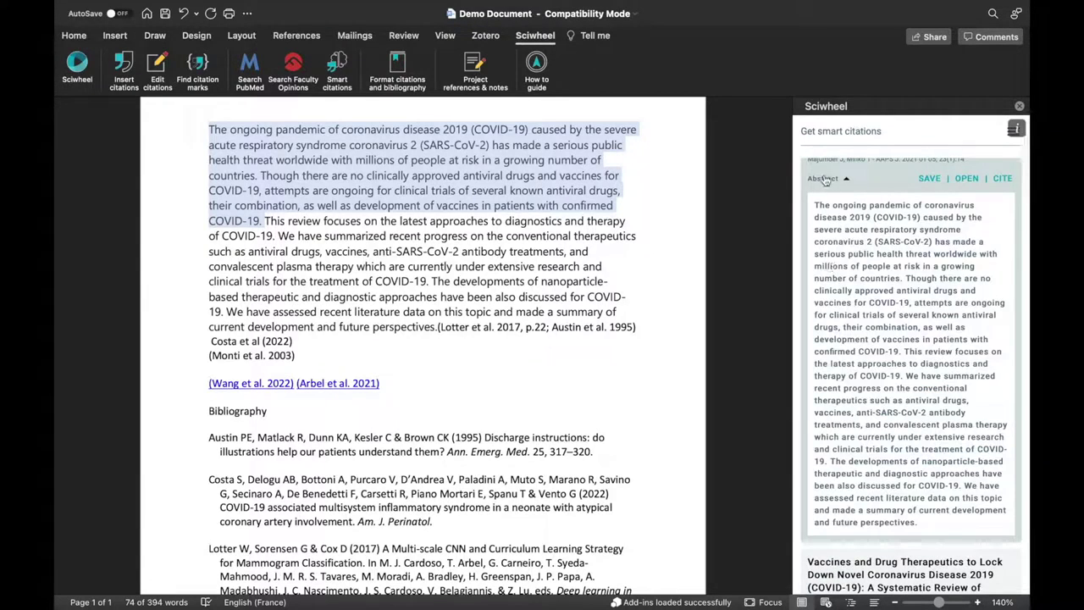
left_click(824, 179)
scroll(877, 188, "up", 2)
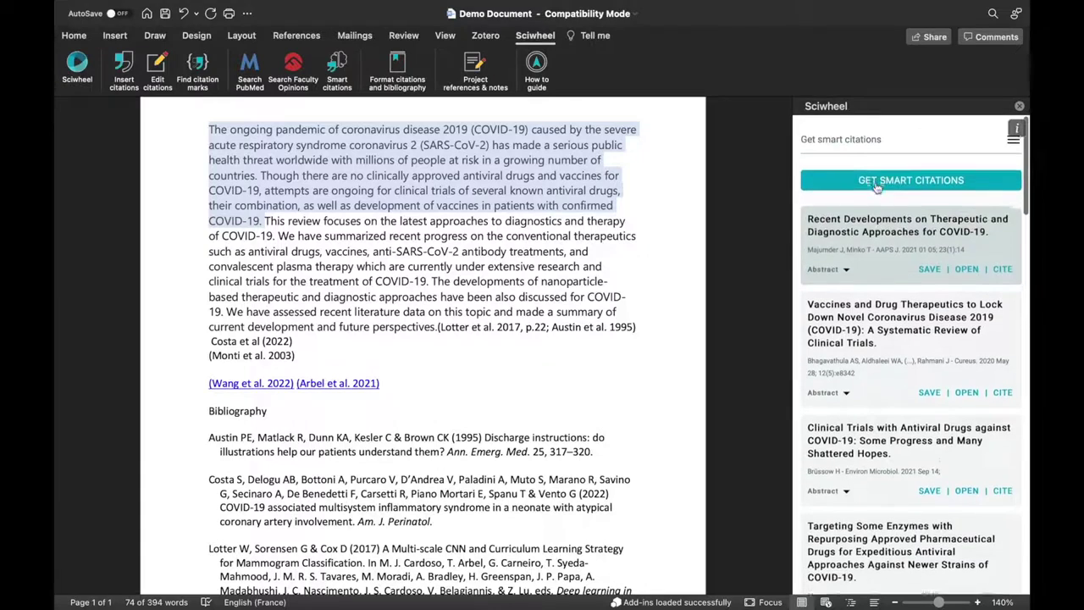
left_click(1004, 261)
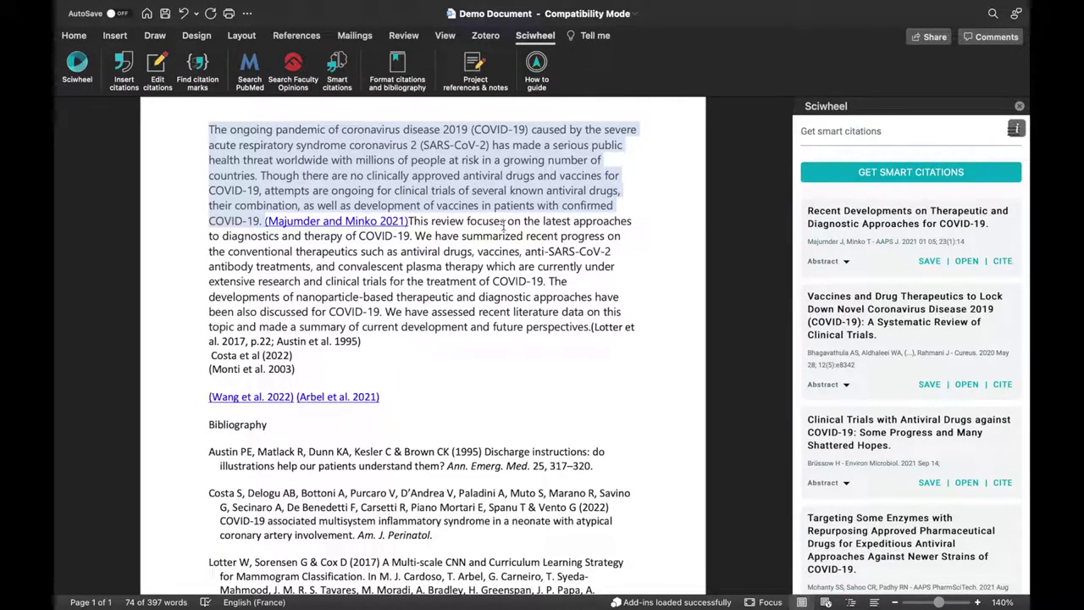
left_click(471, 66)
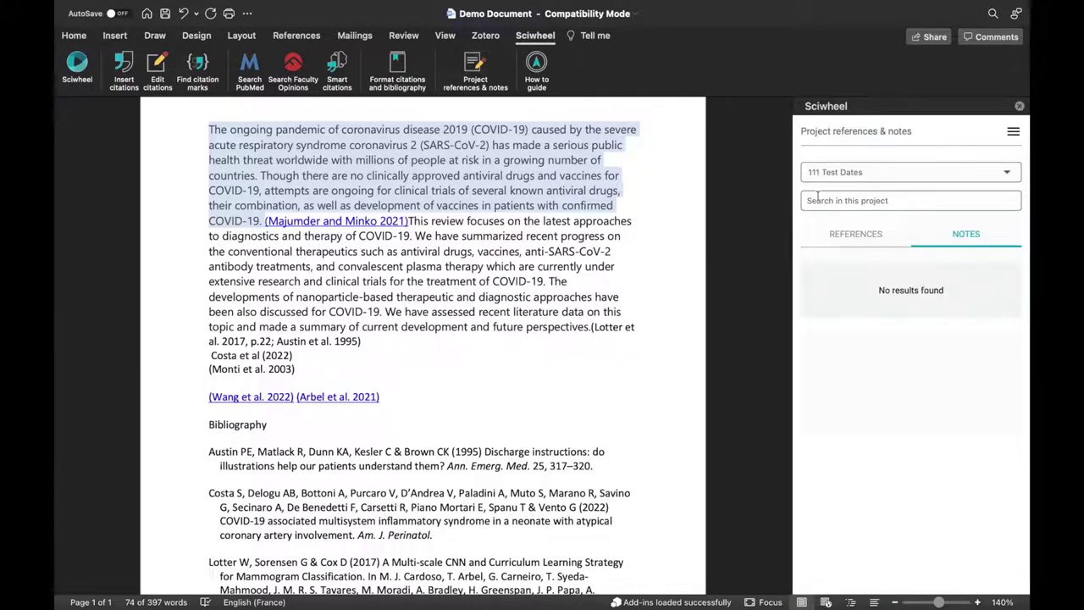
Switch the Sciwheel panel to the Covid project and show its notes list.
left_click(843, 177)
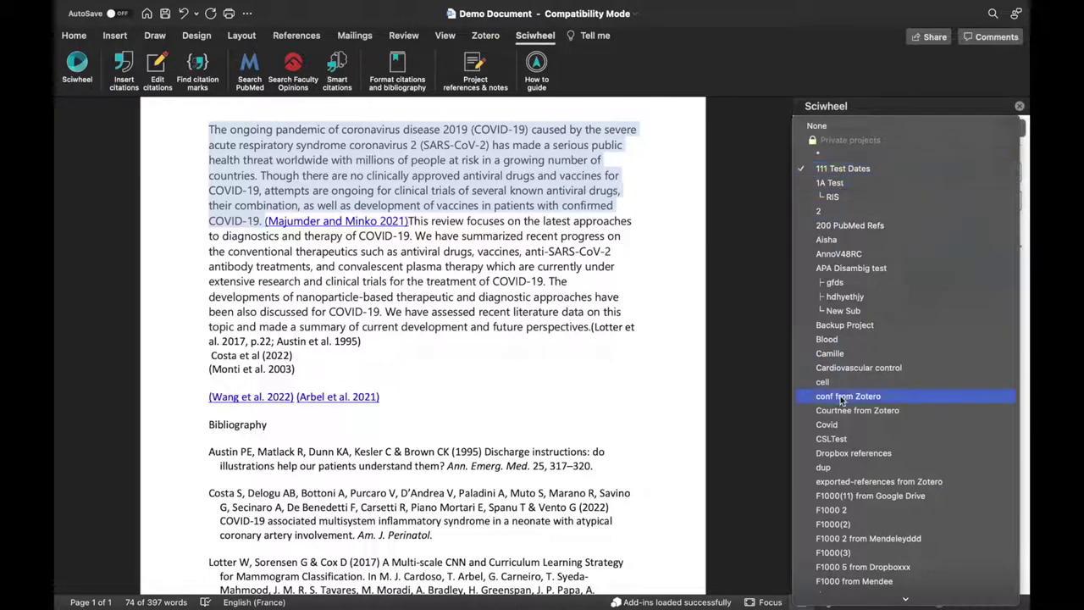
left_click(832, 425)
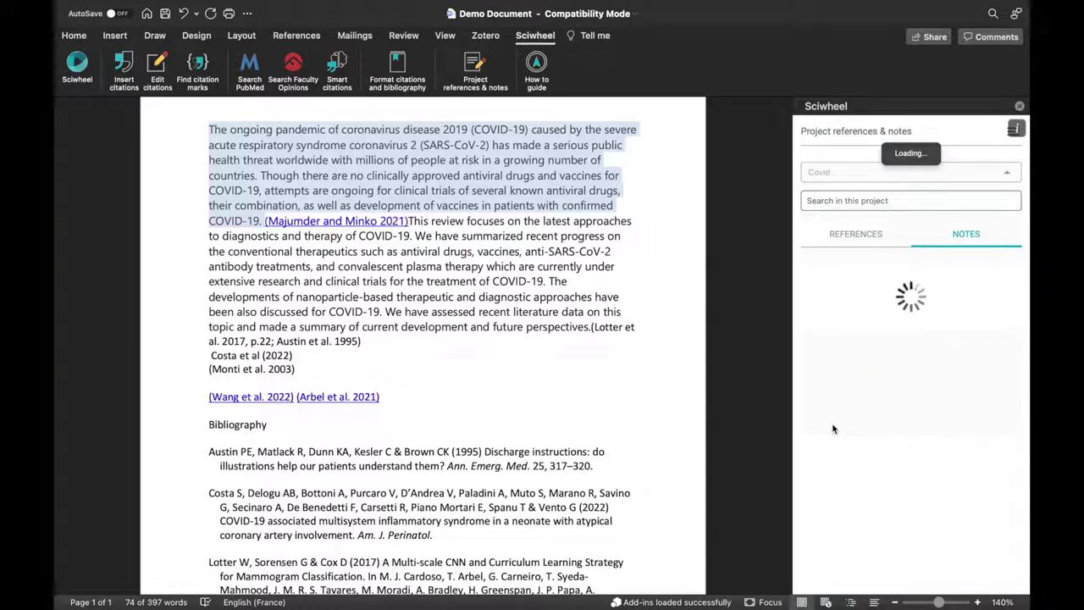
scroll(867, 374, "down", 5)
scroll(867, 373, "up", 4)
scroll(868, 378, "up", 2)
left_click(860, 240)
scroll(883, 347, "down", 6)
scroll(883, 347, "up", 6)
left_click(967, 235)
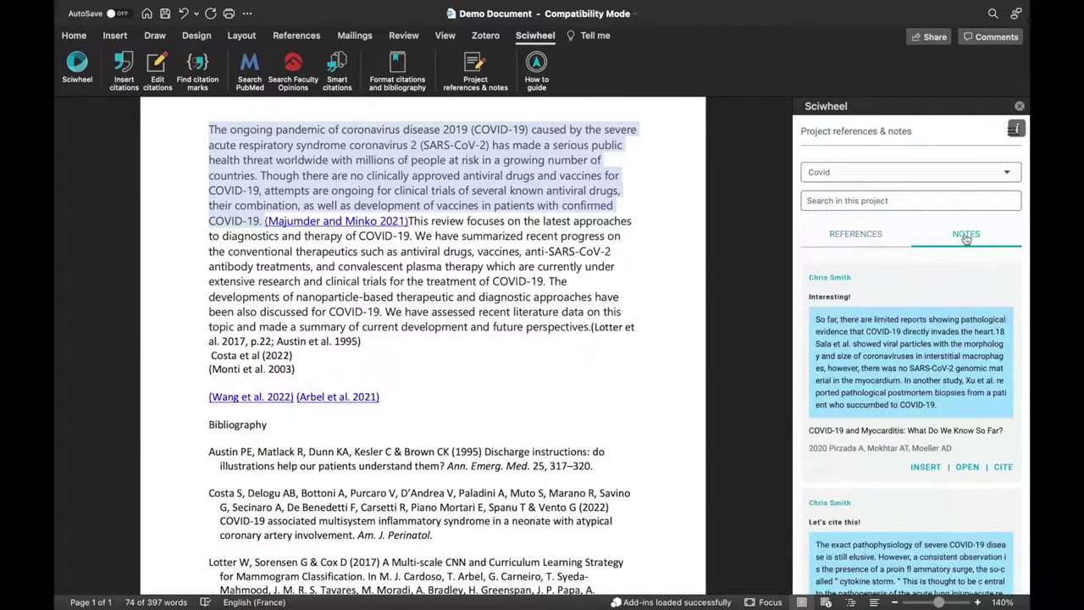
Insert the first Covid note, 'Interesting!', on a new line below (Monti et al. 2003).
left_click(345, 363)
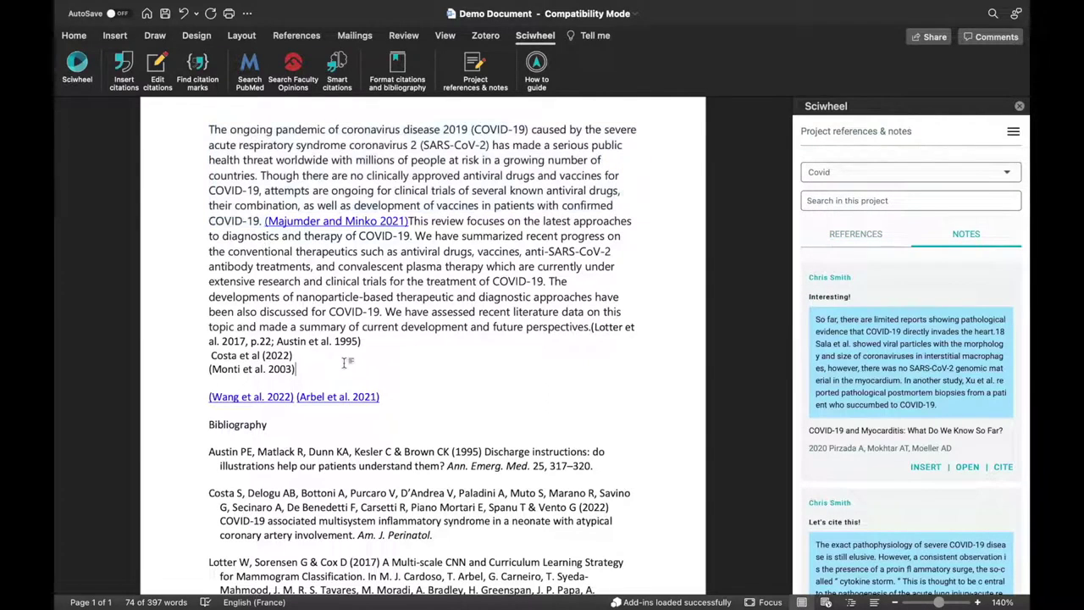
key("Return")
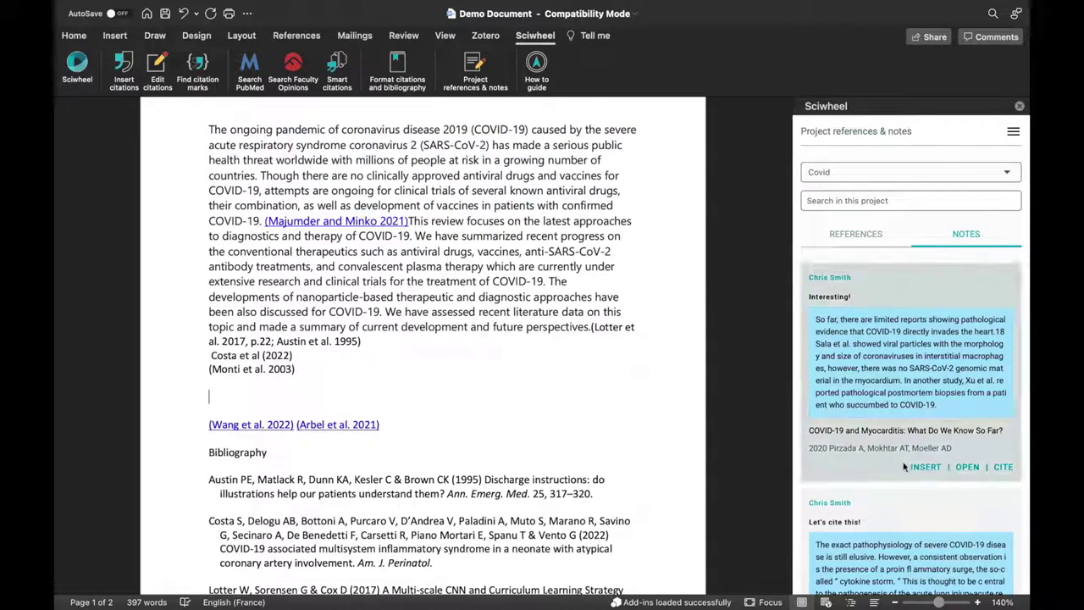
left_click(926, 467)
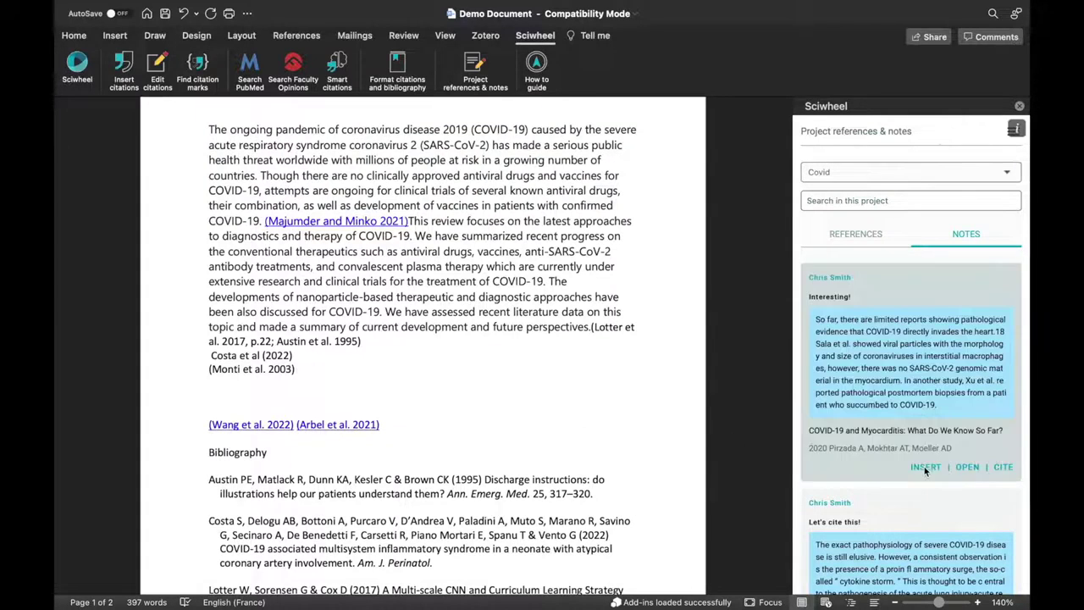